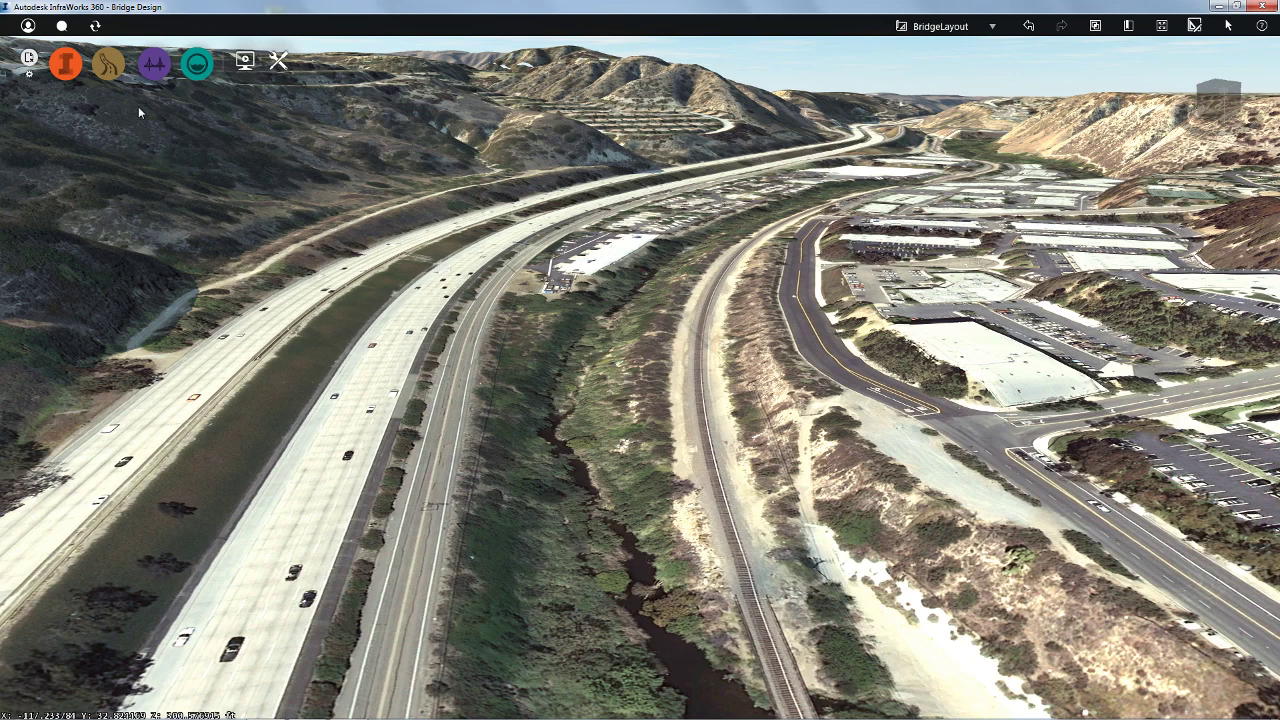
- Choose the Local Roads design roadway and pick a road style
left_click(108, 68)
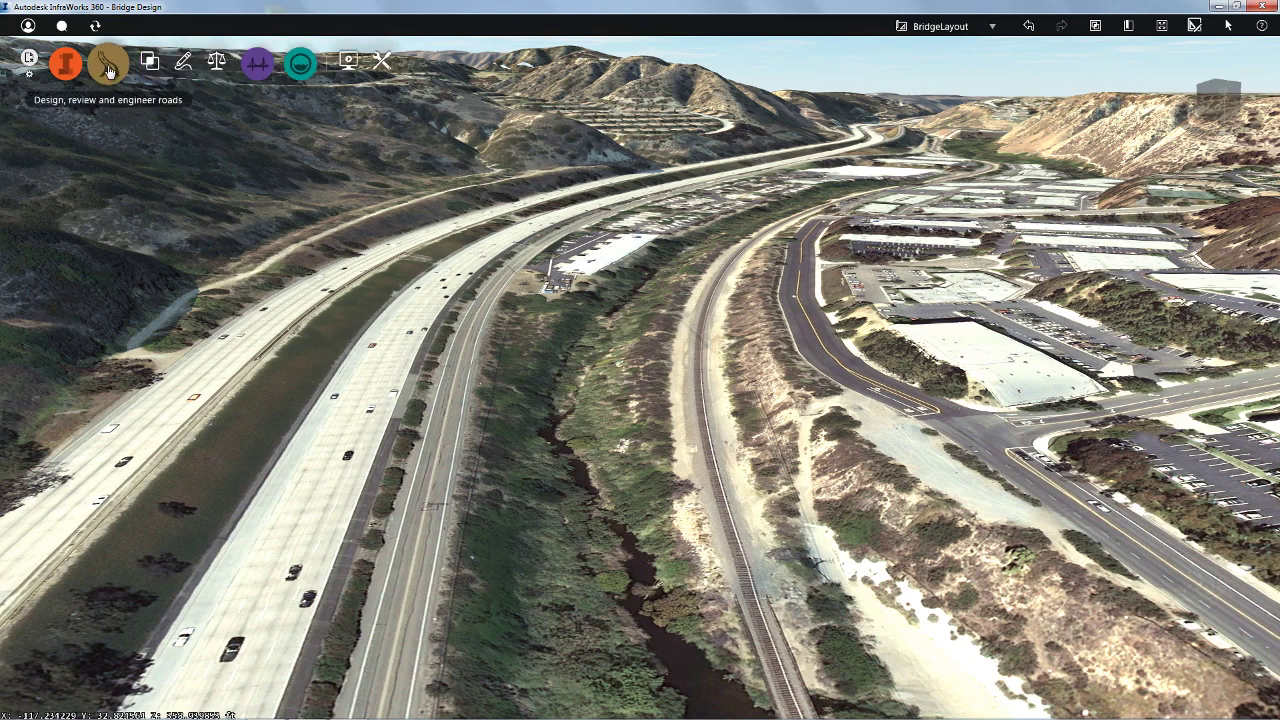
left_click(184, 66)
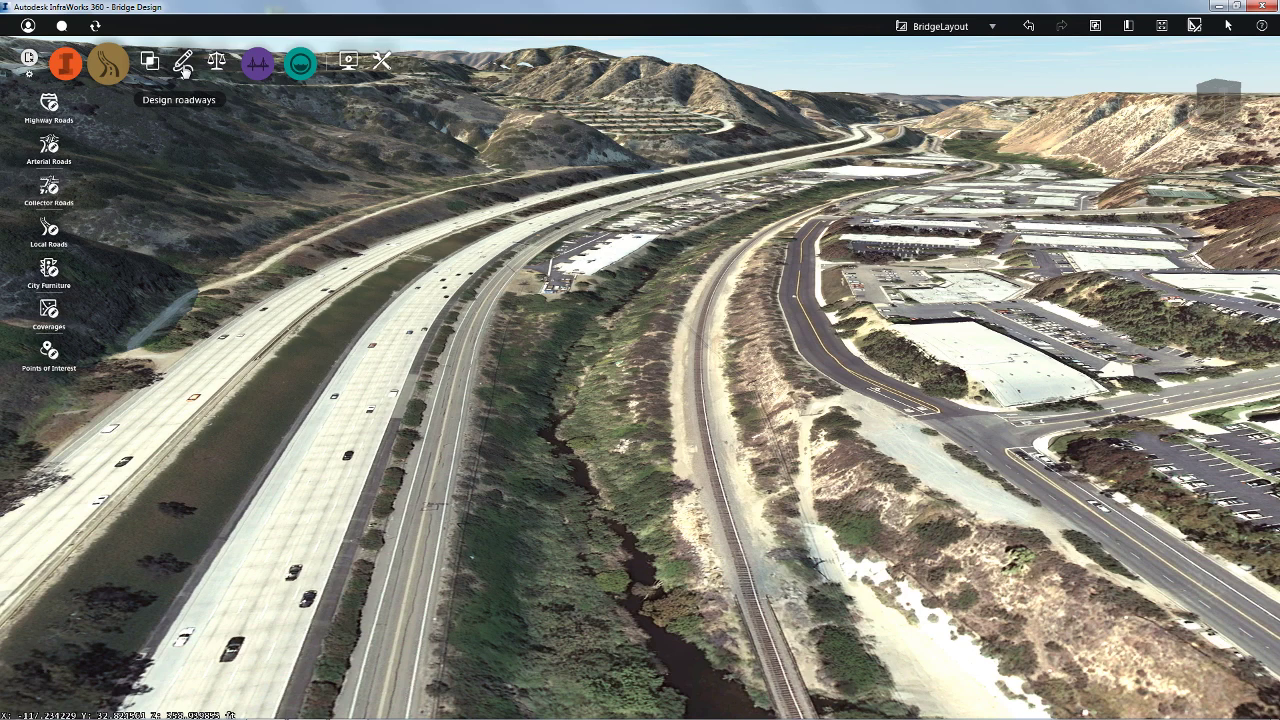
left_click(48, 228)
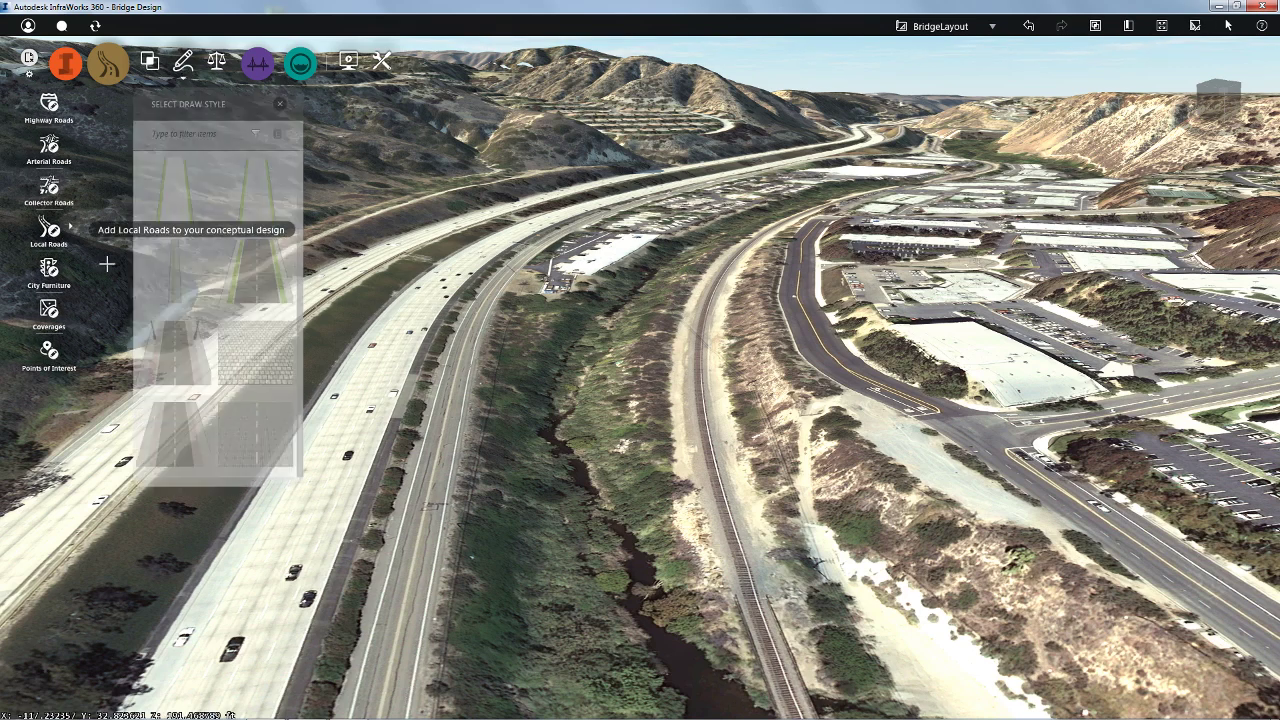
left_click(176, 431)
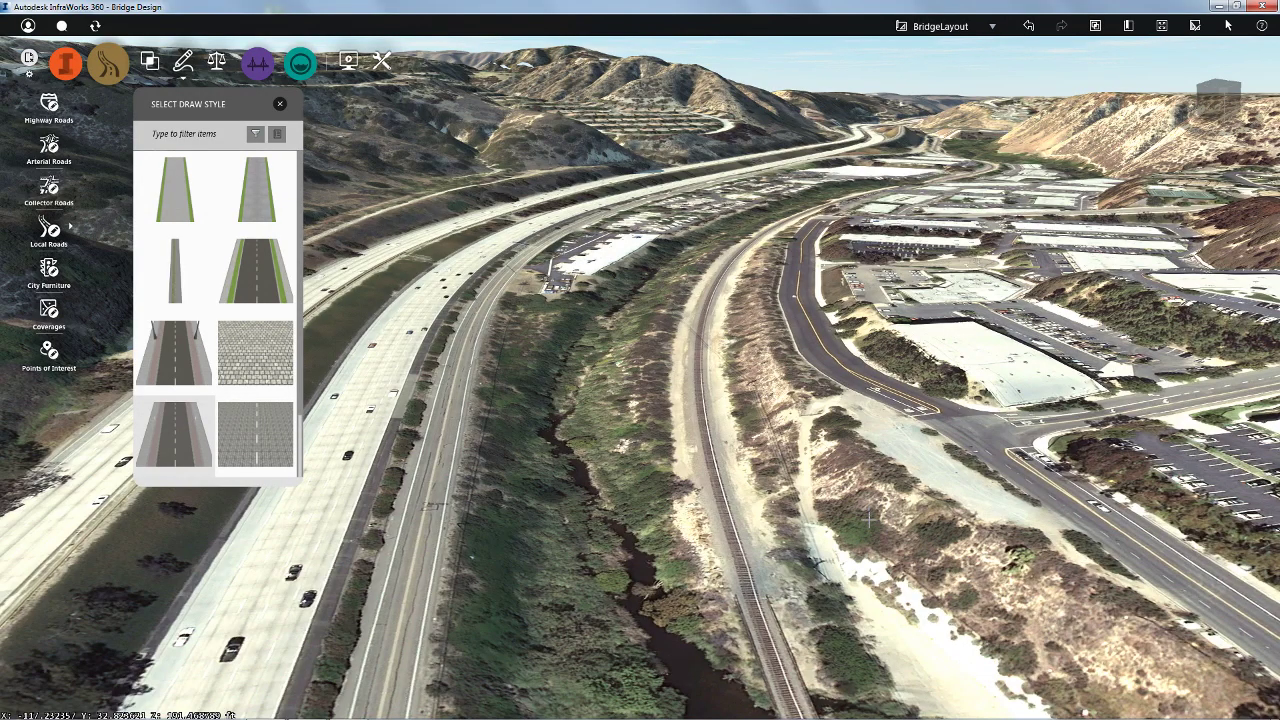
scroll(868, 514, "up", 3)
scroll(934, 413, "up", 2)
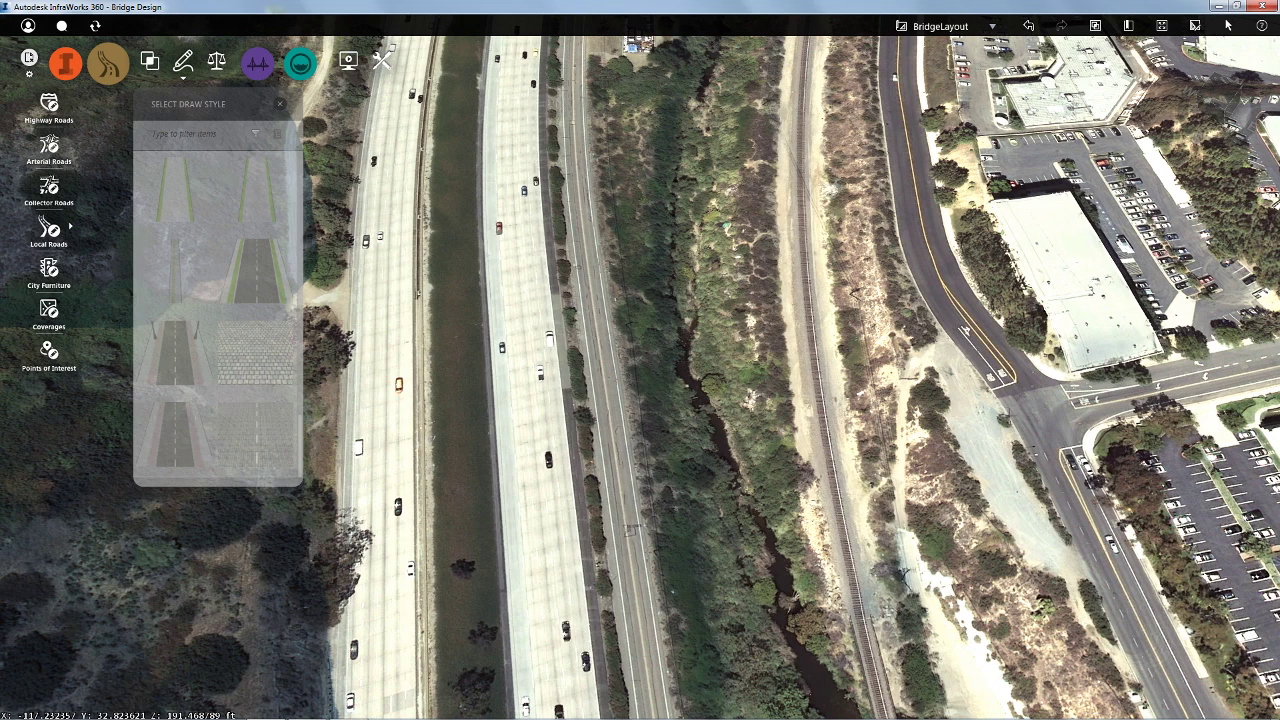
- Draw Design Road 1 from the eastern street over the tracks and interstate, 1254.91 ft long
left_click(1008, 415)
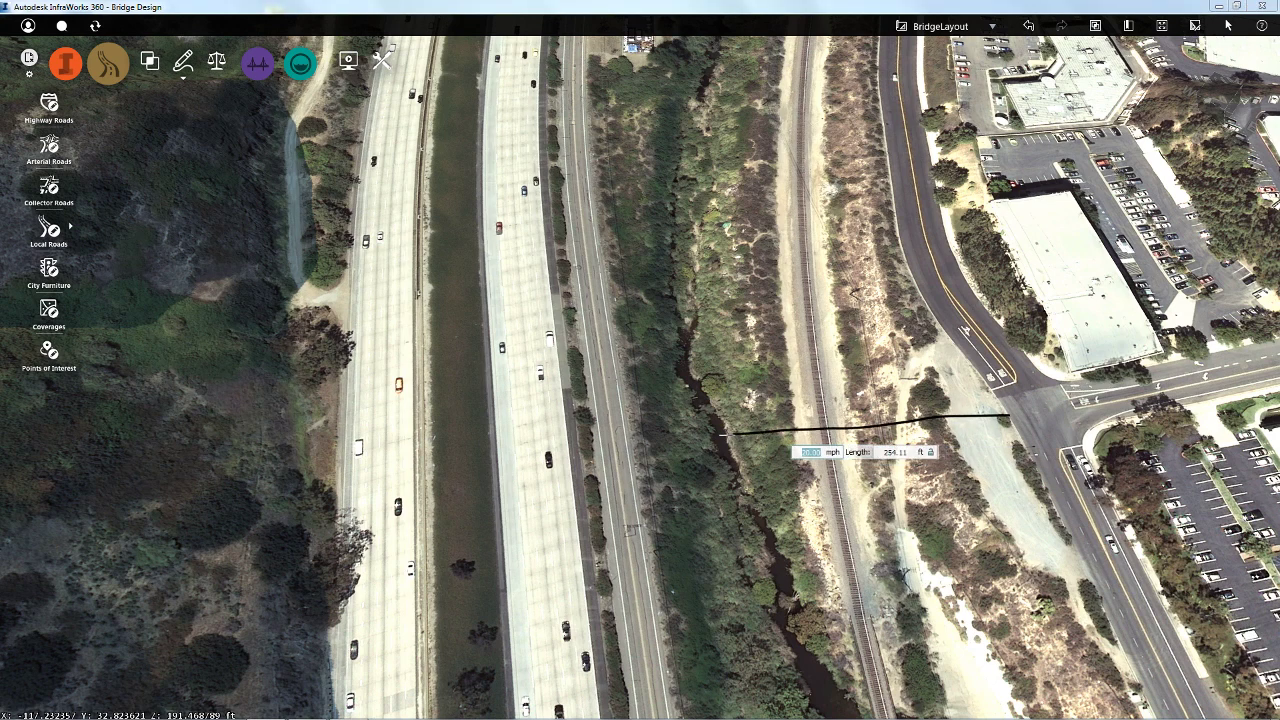
left_click(706, 444)
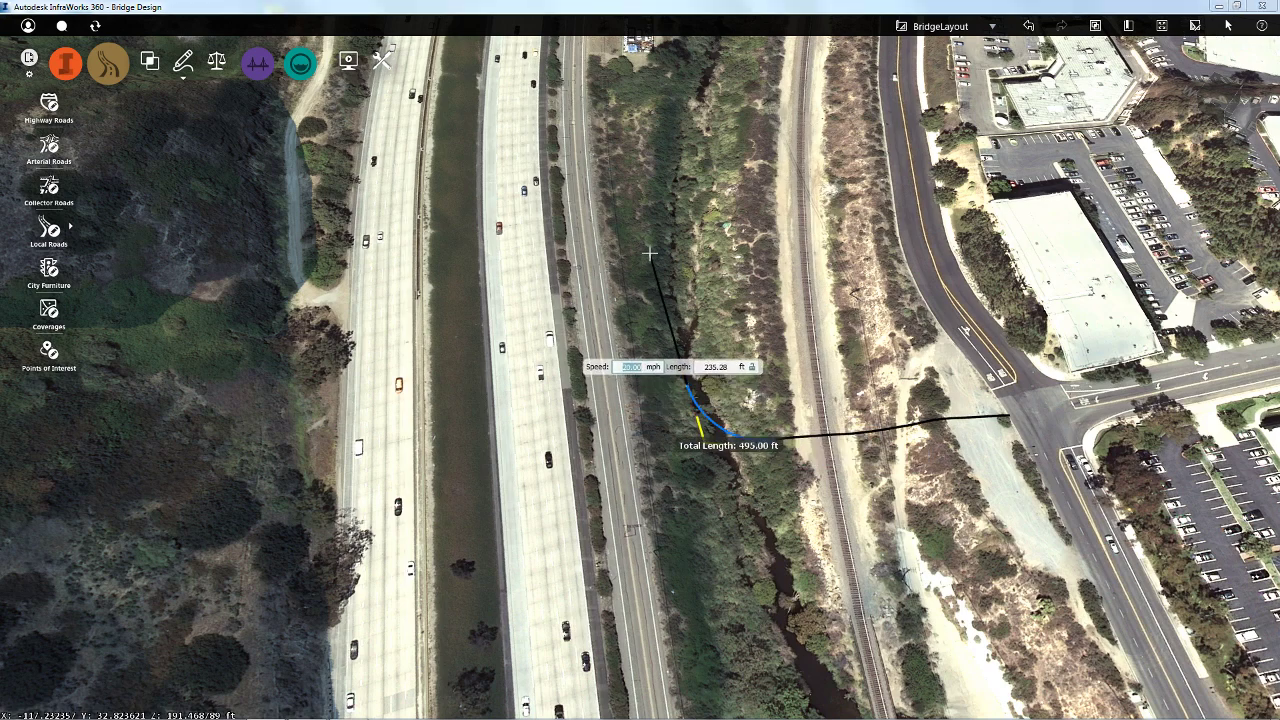
middle_click_drag(660, 235, 768, 340)
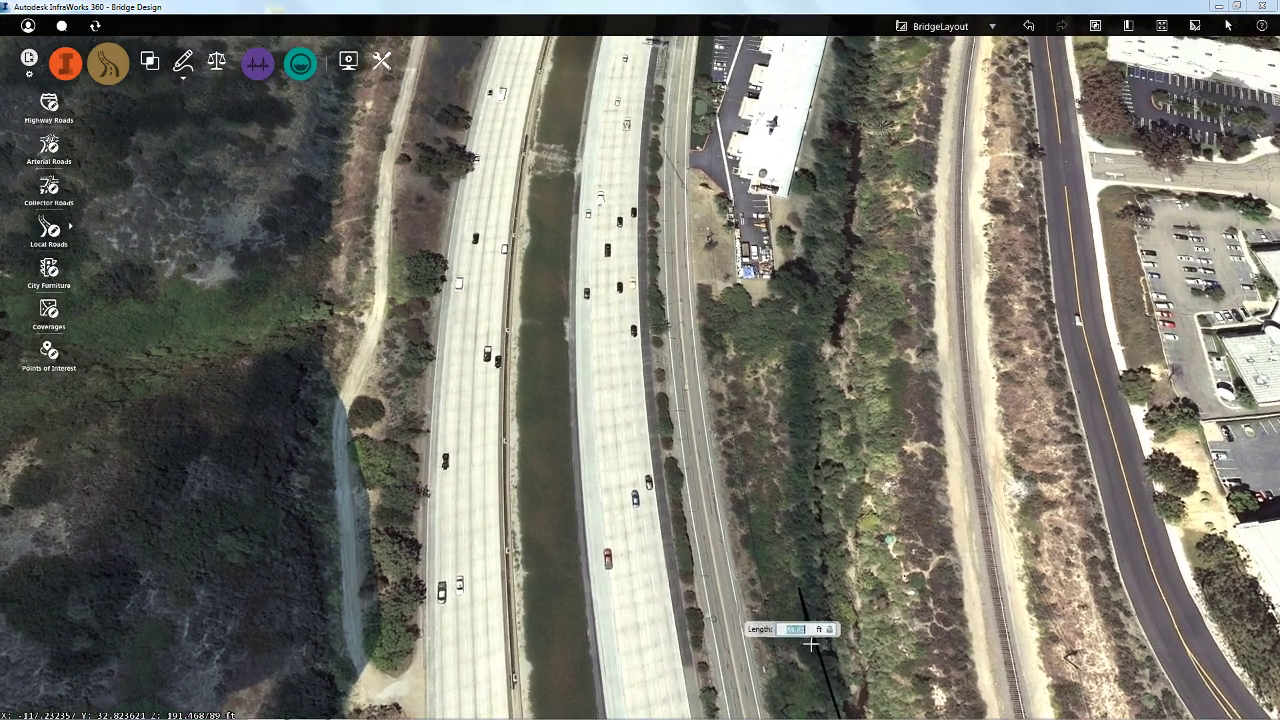
left_click(757, 311)
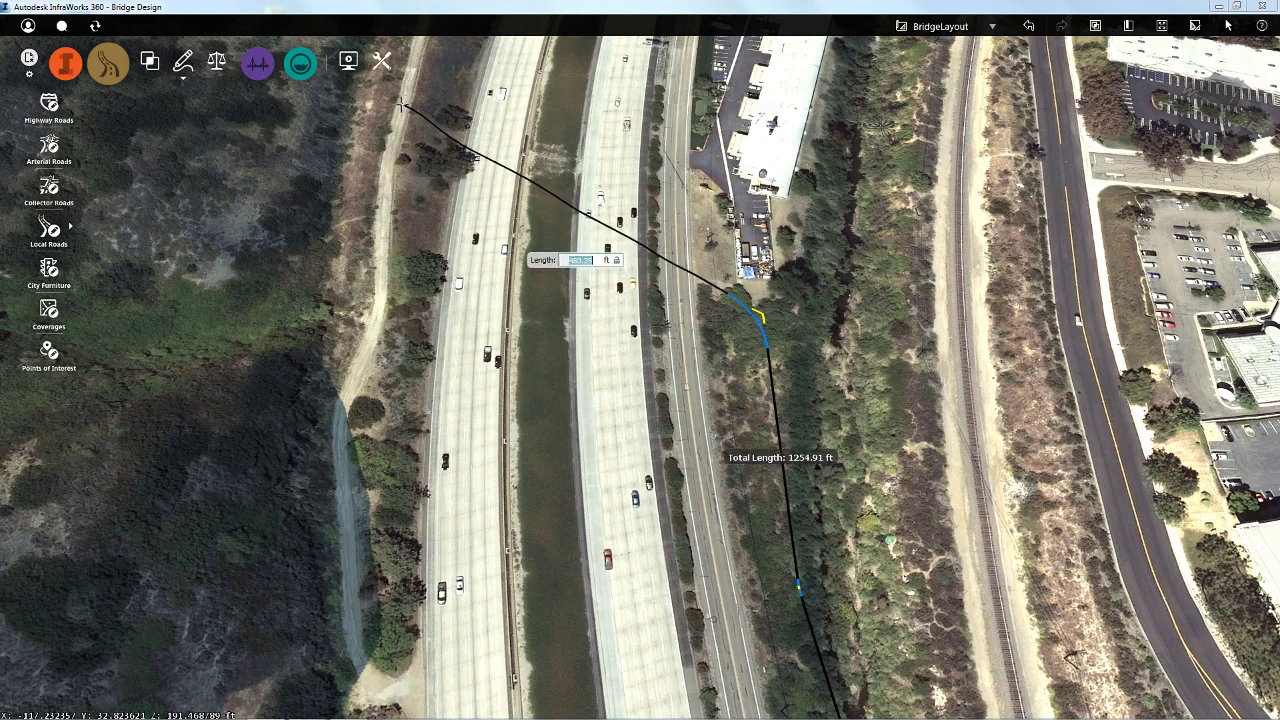
double_click(401, 104)
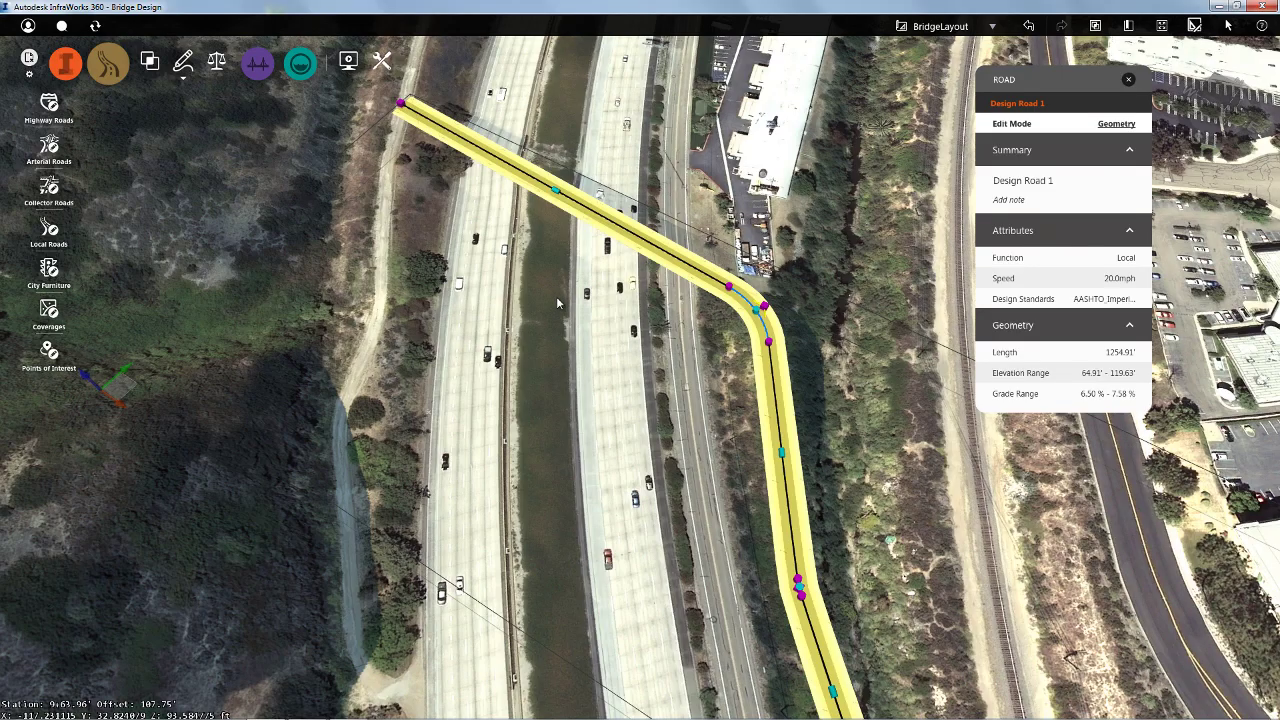
left_click_drag(893, 516, 685, 375)
middle_click_drag(685, 375, 676, 255)
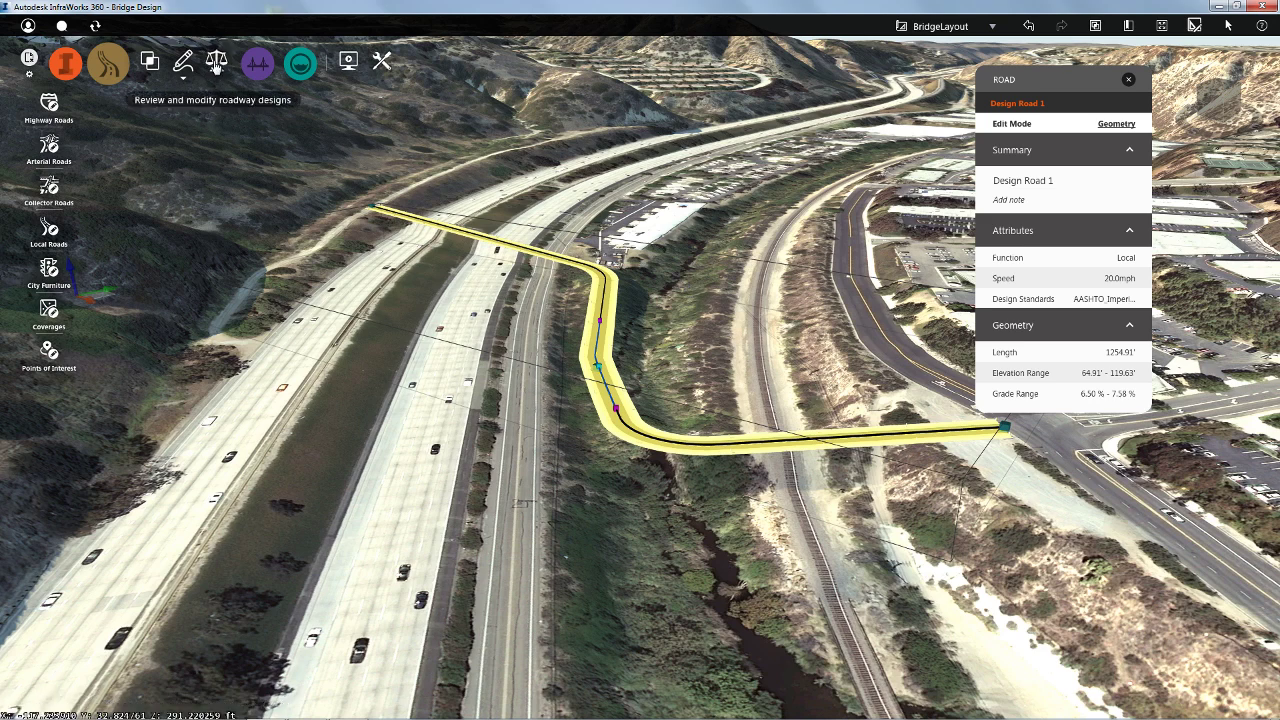
- In Design Road 1's profile, raise a PVI, then add and raise another (91.41'–124.73', 1.65%–5.49%)
left_click(216, 64)
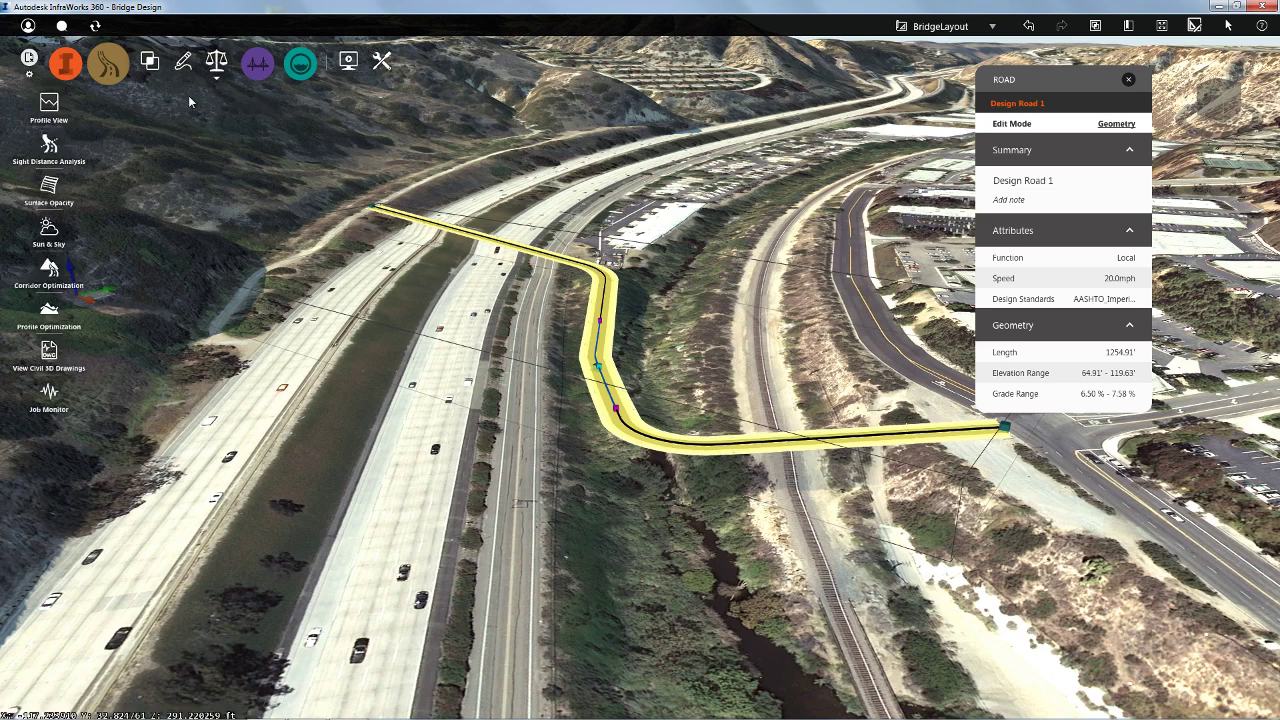
left_click(50, 106)
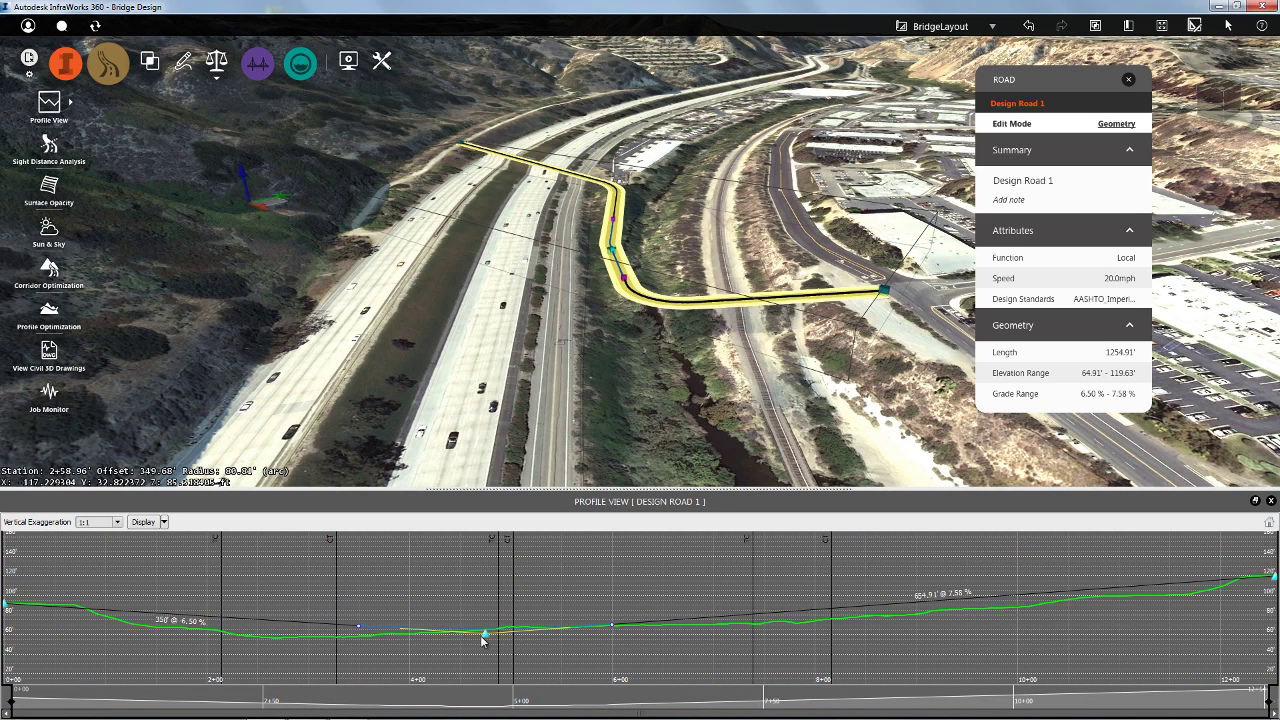
left_click_drag(485, 638, 514, 597)
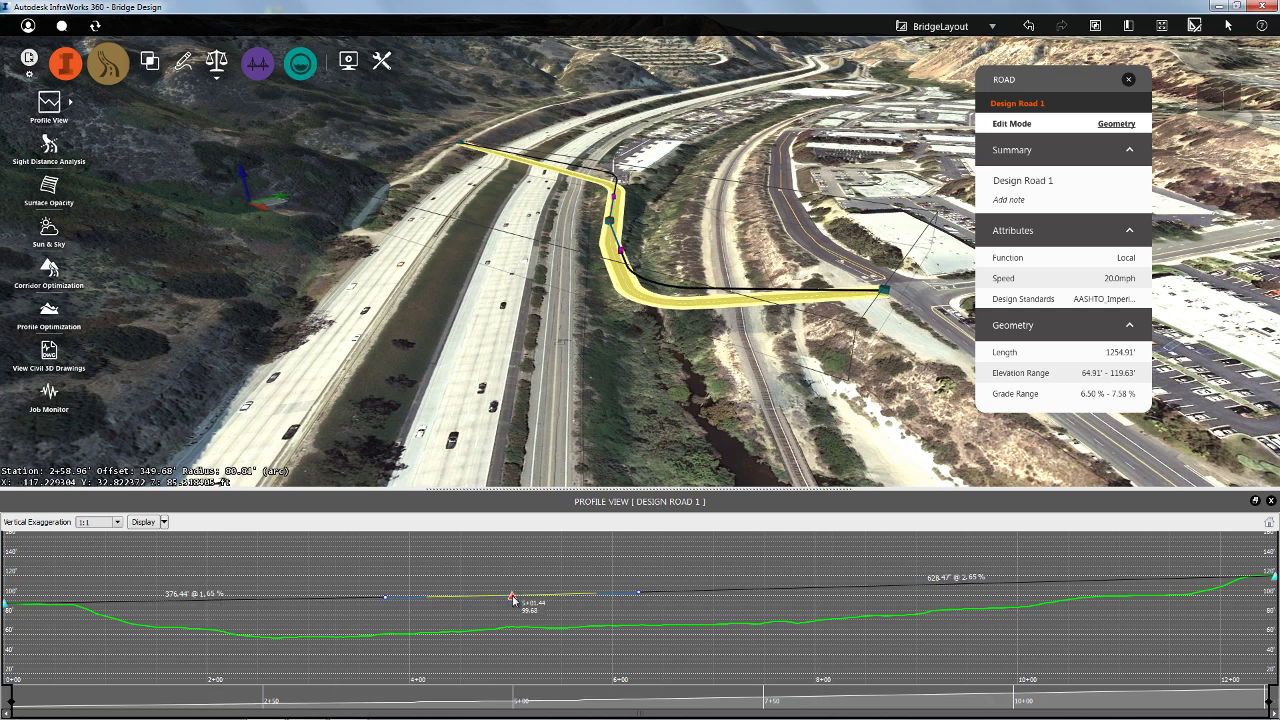
right_click(959, 587)
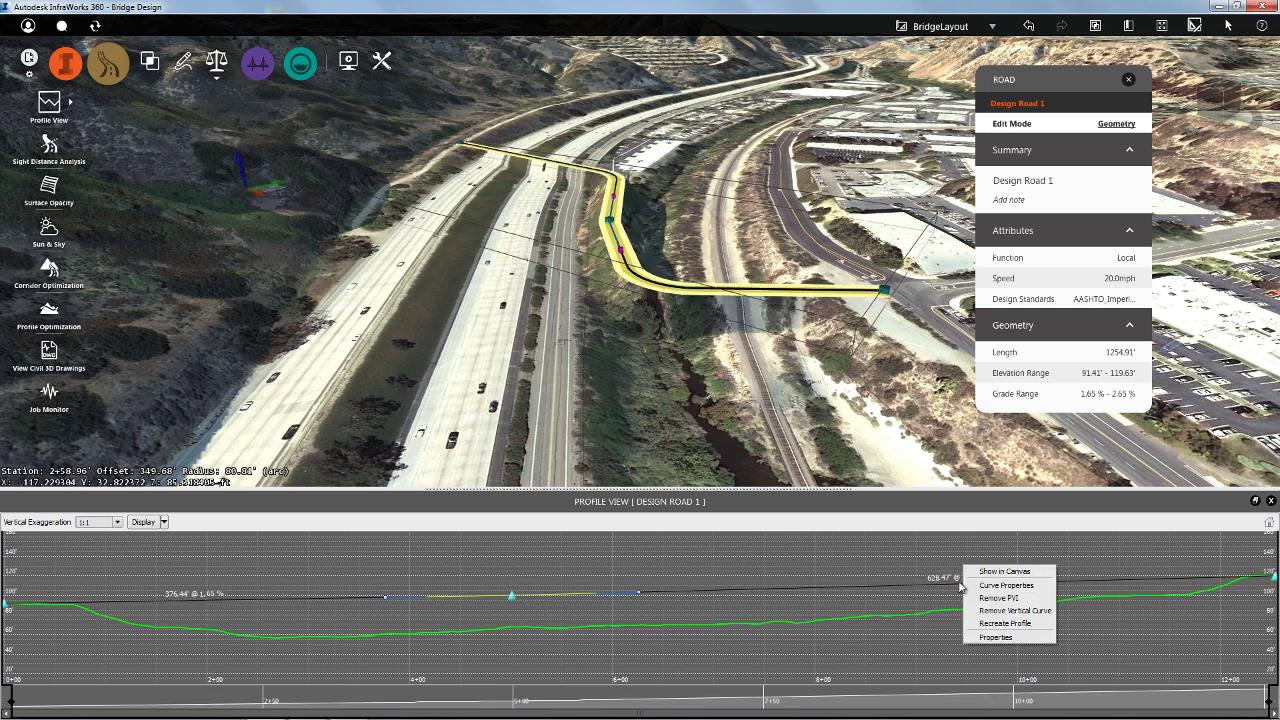
right_click(957, 587)
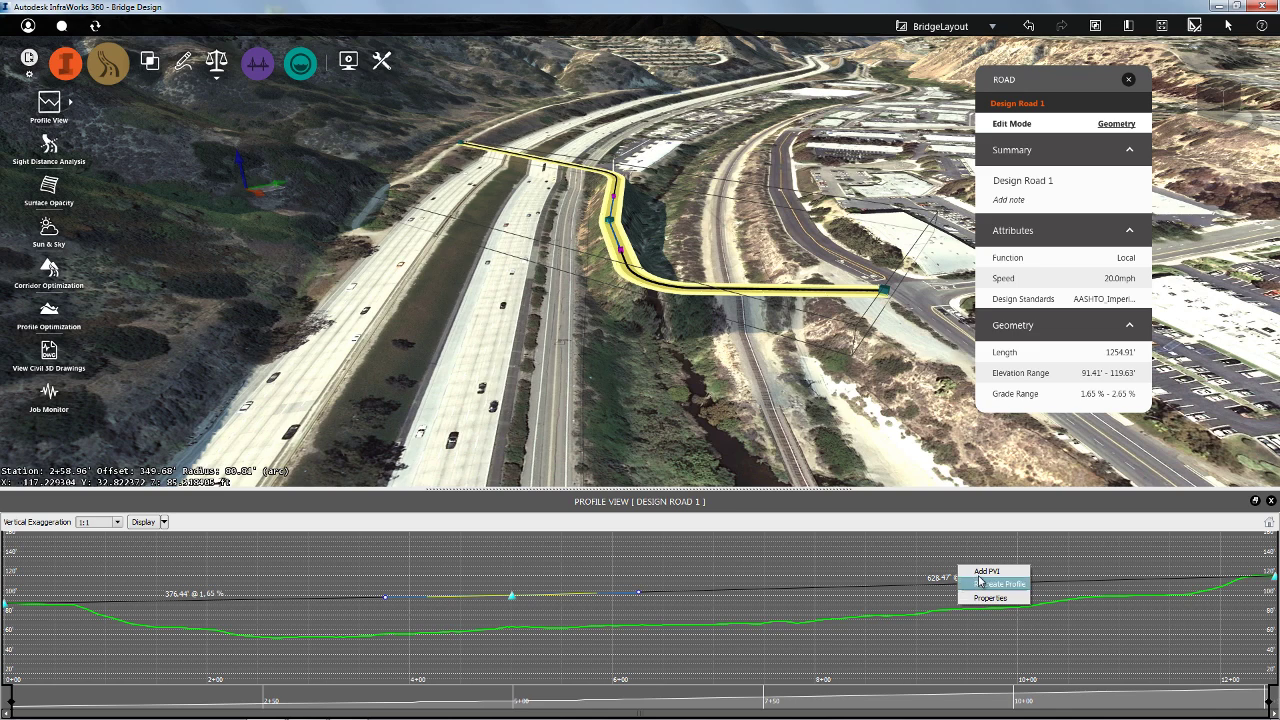
left_click(981, 577)
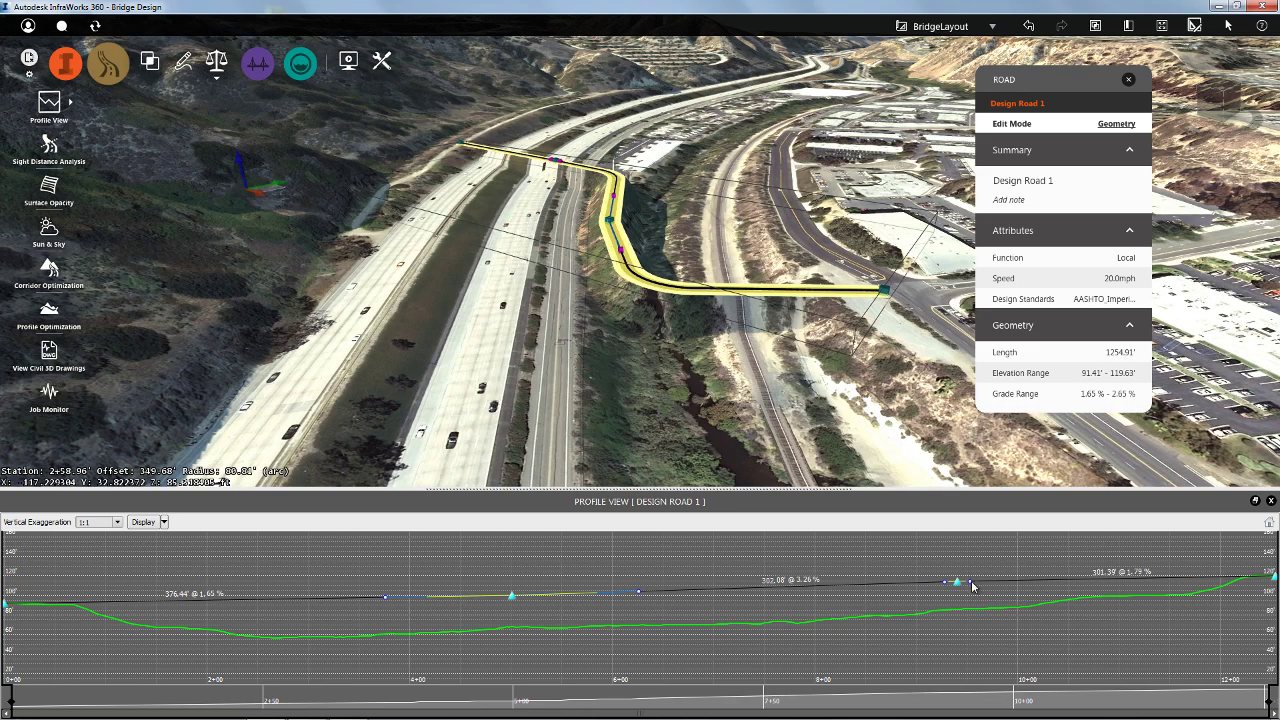
left_click_drag(959, 586, 979, 571)
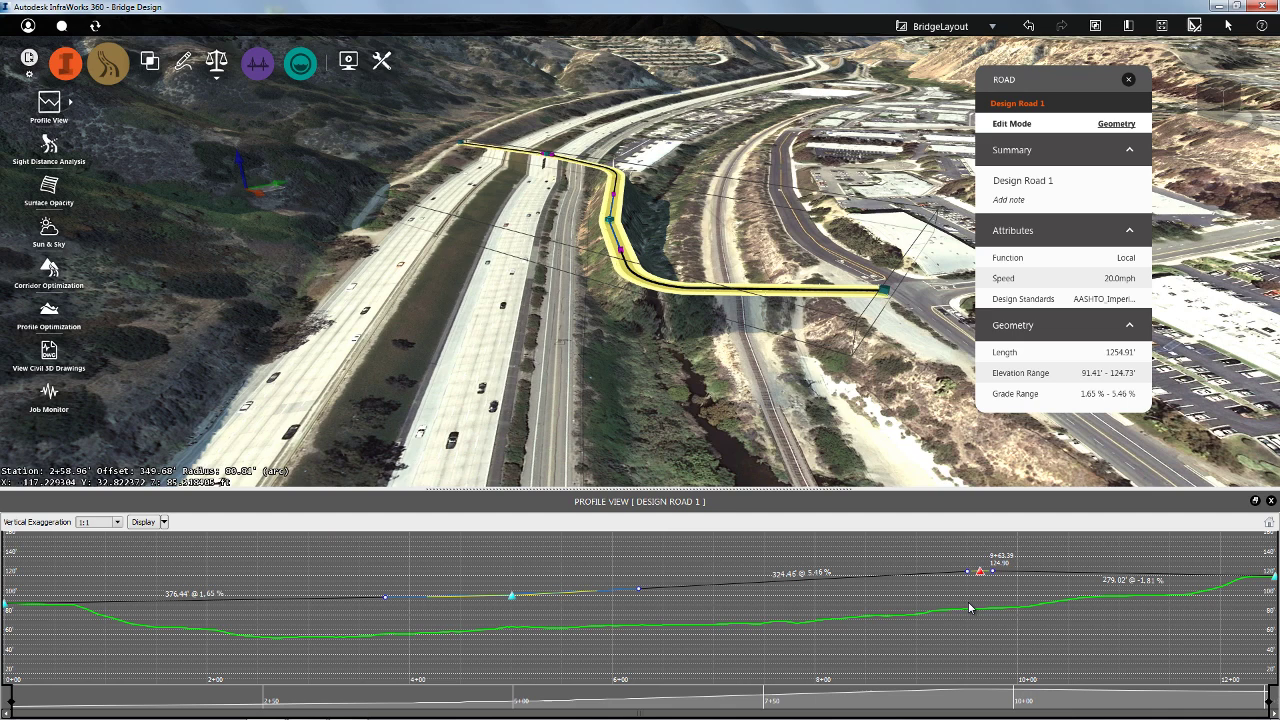
left_click(1271, 502)
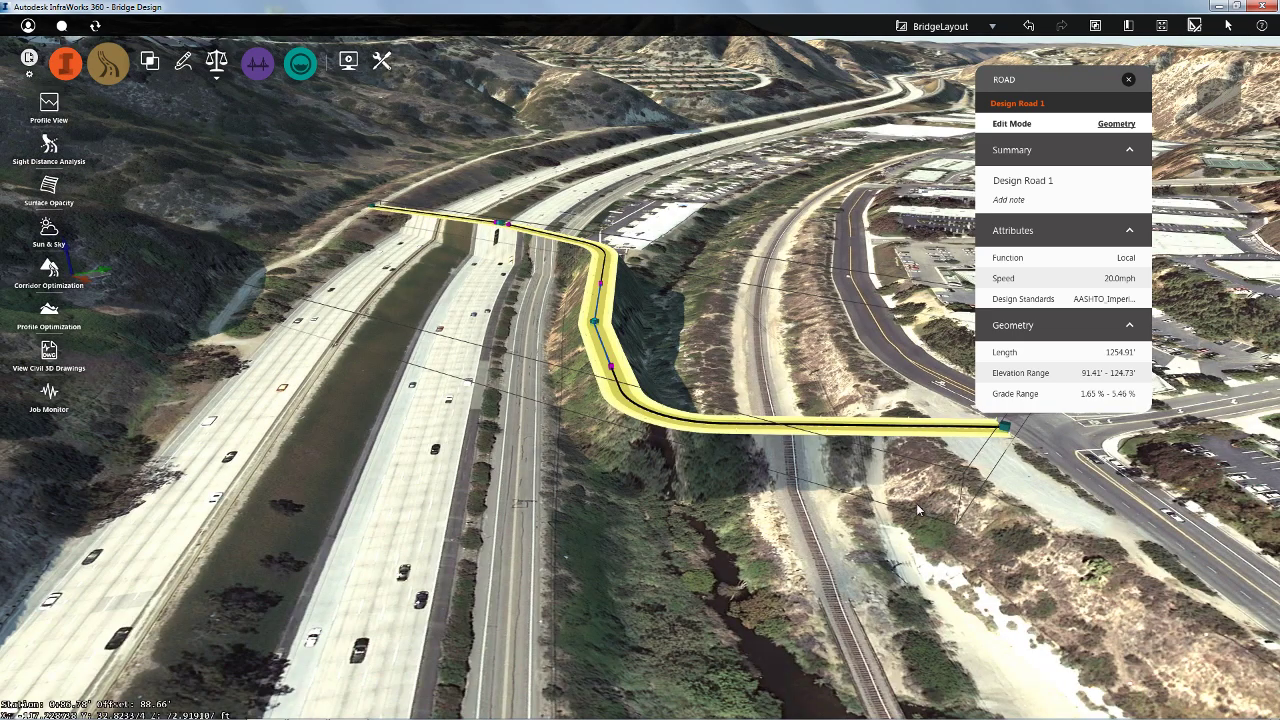
- Add Bridge 1 on the road from east to west of the rail tracks, 113.49 ft long
scroll(878, 486, "up", 5)
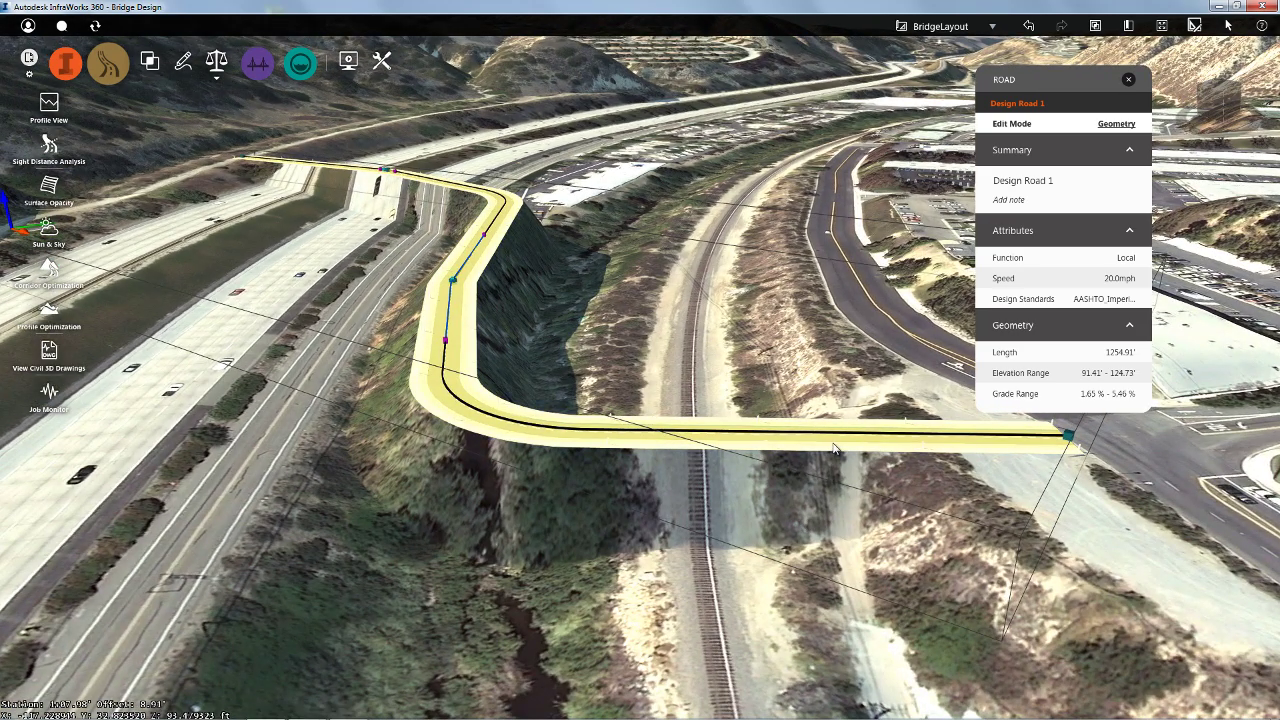
right_click(838, 447)
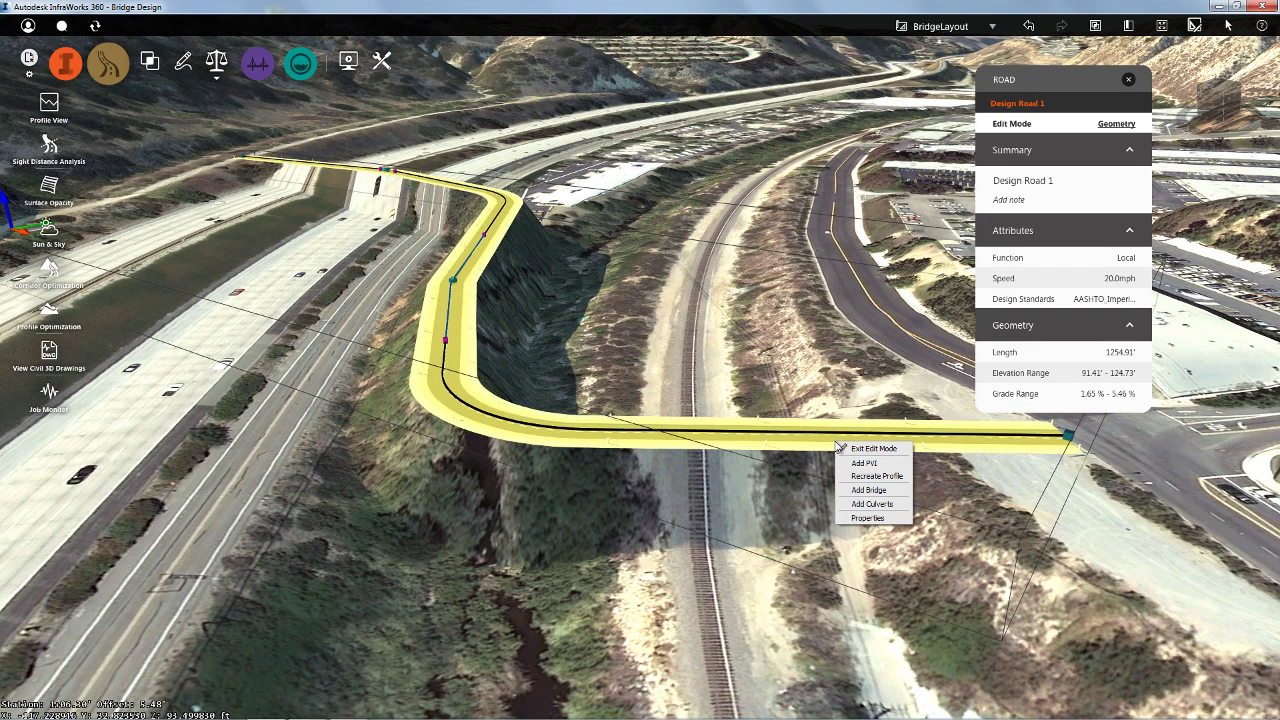
left_click(855, 491)
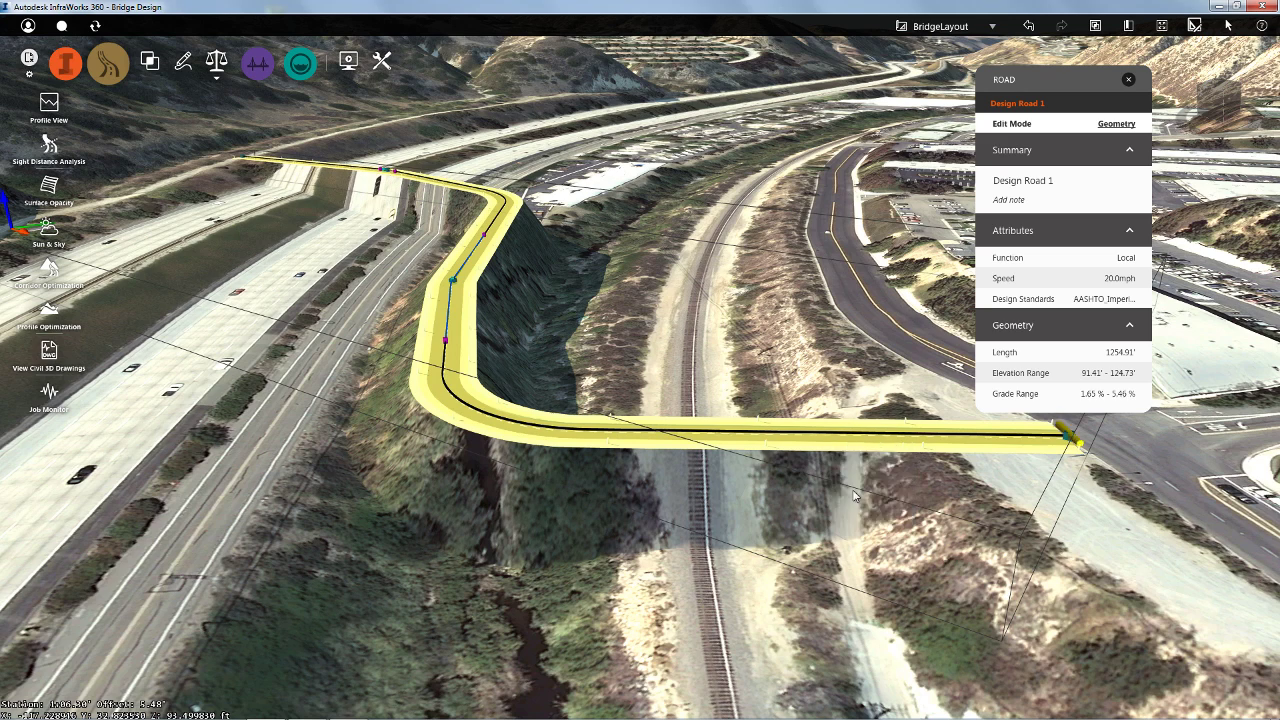
left_click(832, 444)
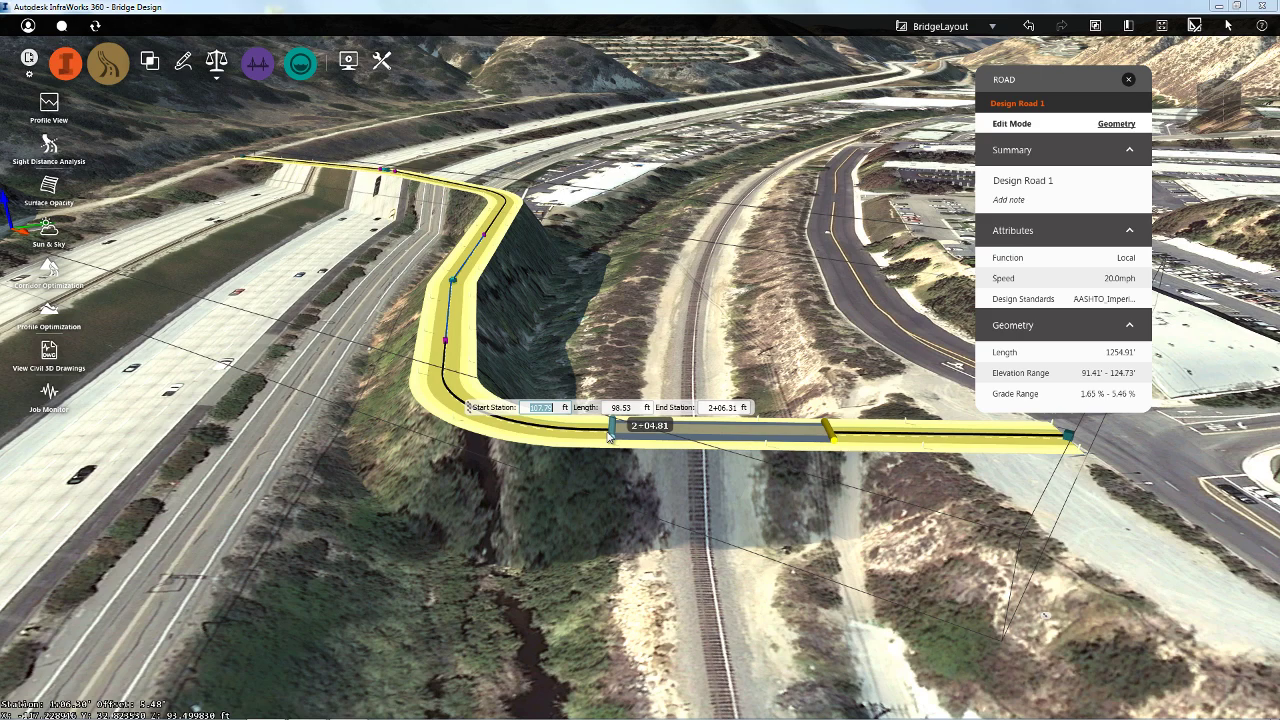
left_click(575, 431)
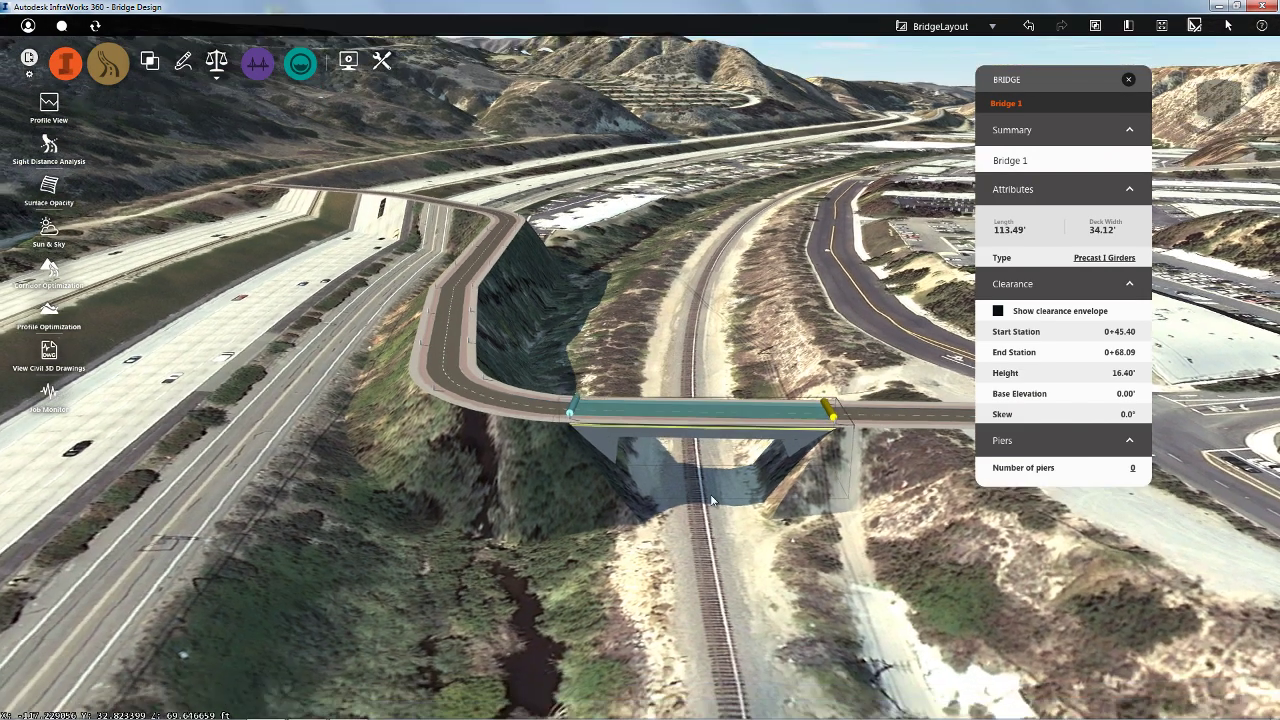
- Set Bridge 1's type to Precast I Girders
scroll(712, 500, "up", 5)
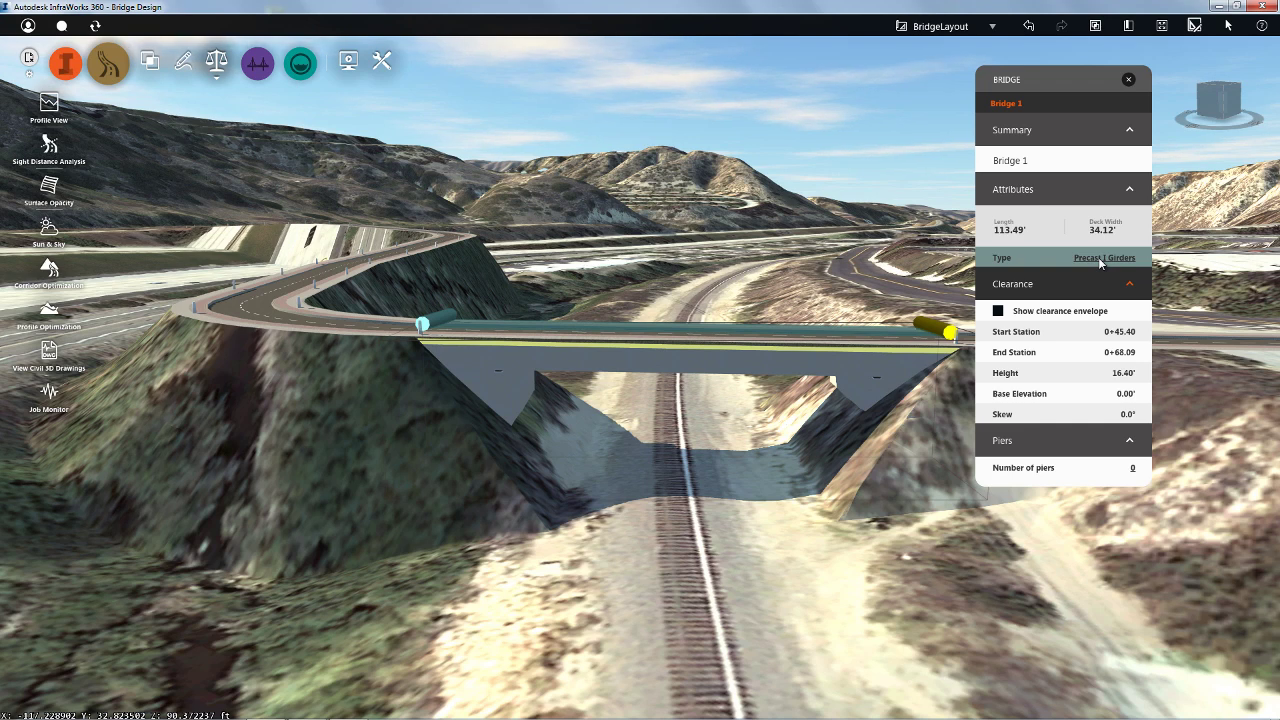
left_click(1098, 257)
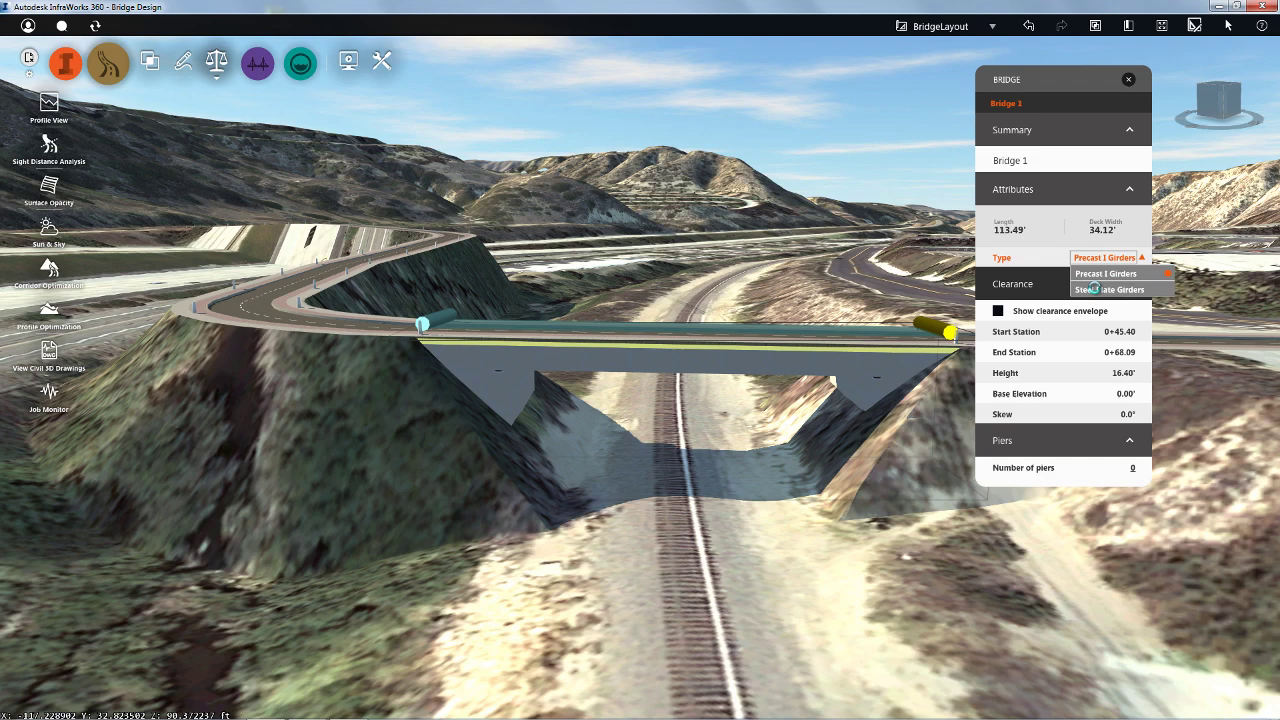
left_click(1097, 290)
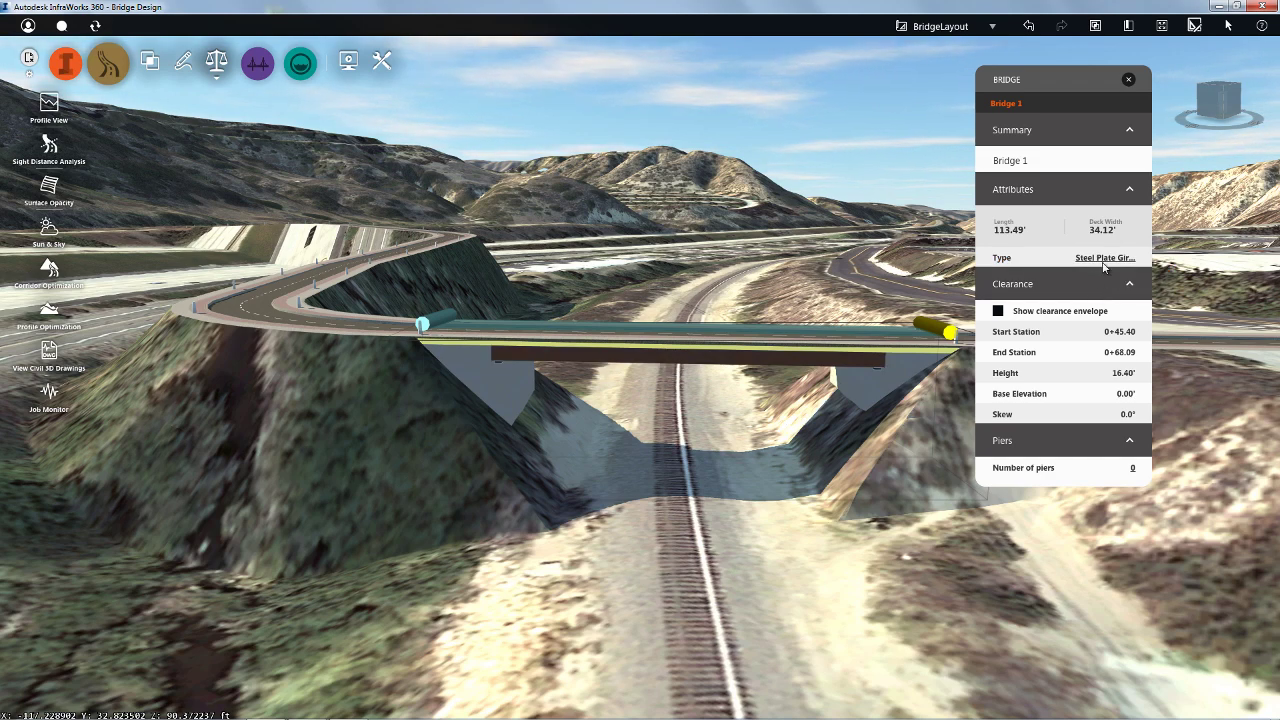
left_click(1102, 258)
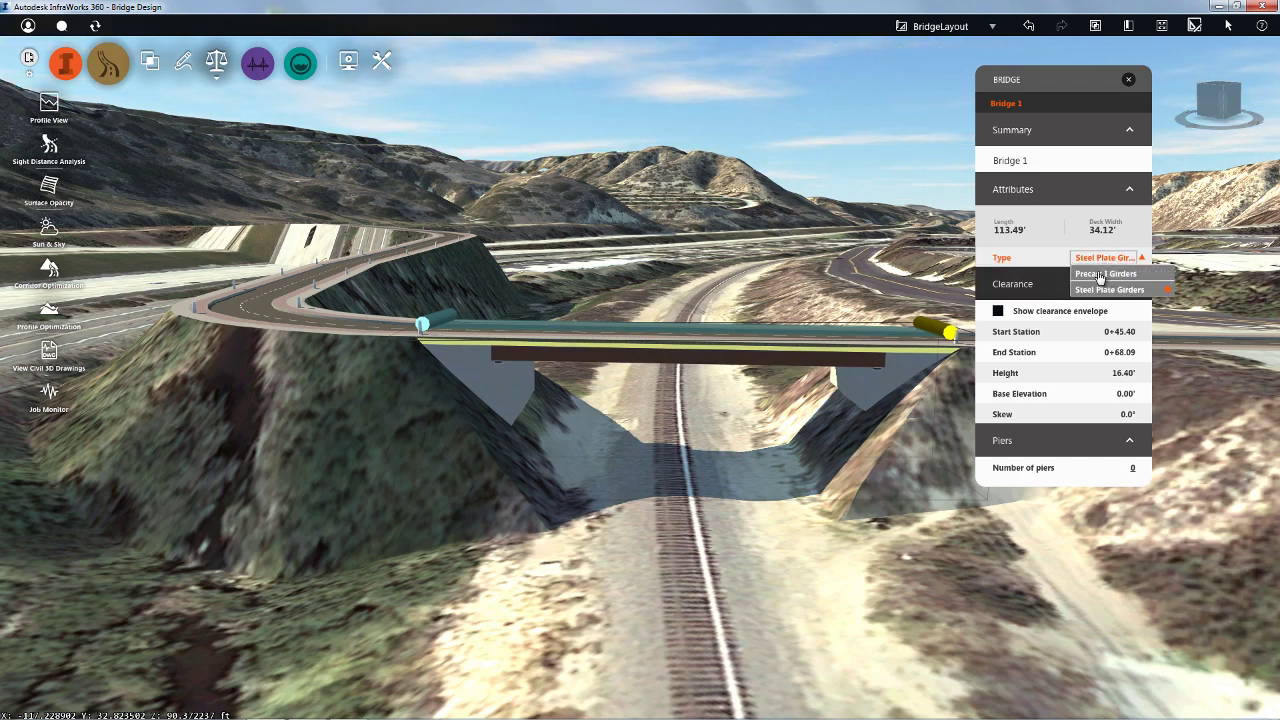
left_click(1100, 274)
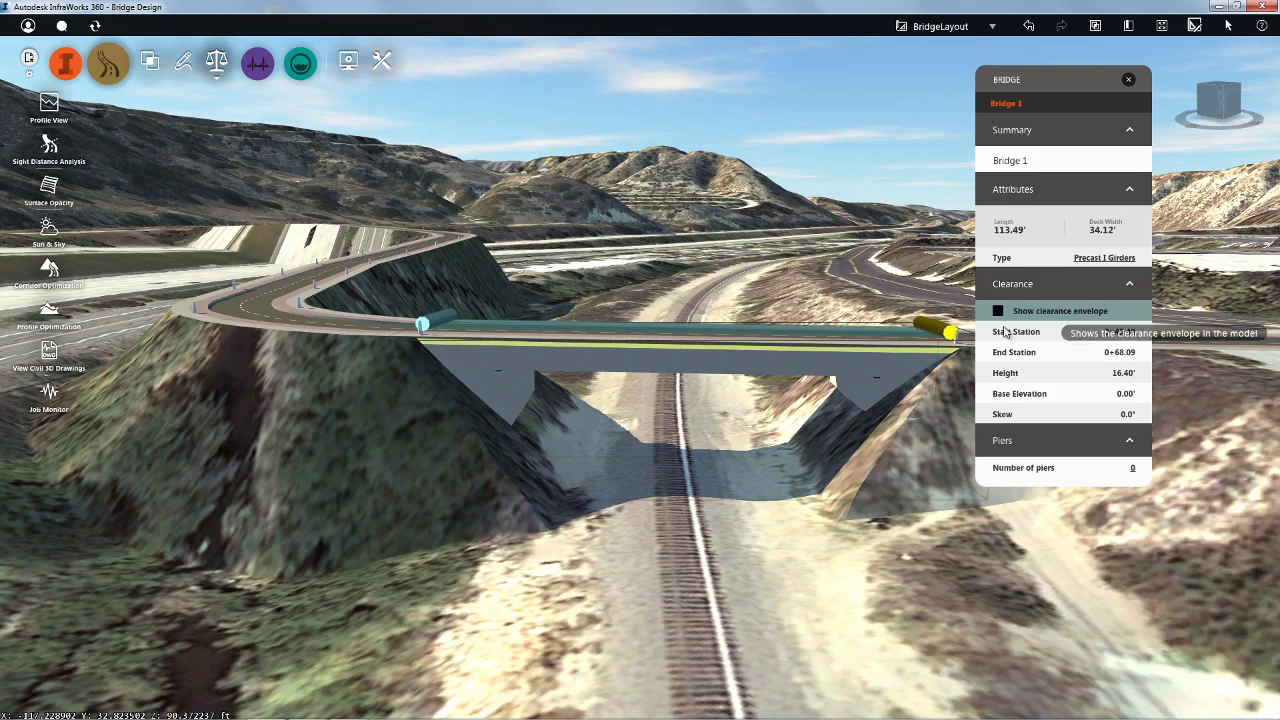
- Adjust Bridge 1's end handles along the road for a span of about 116.77 ft
left_click(622, 333)
scroll(544, 386, "up", 3)
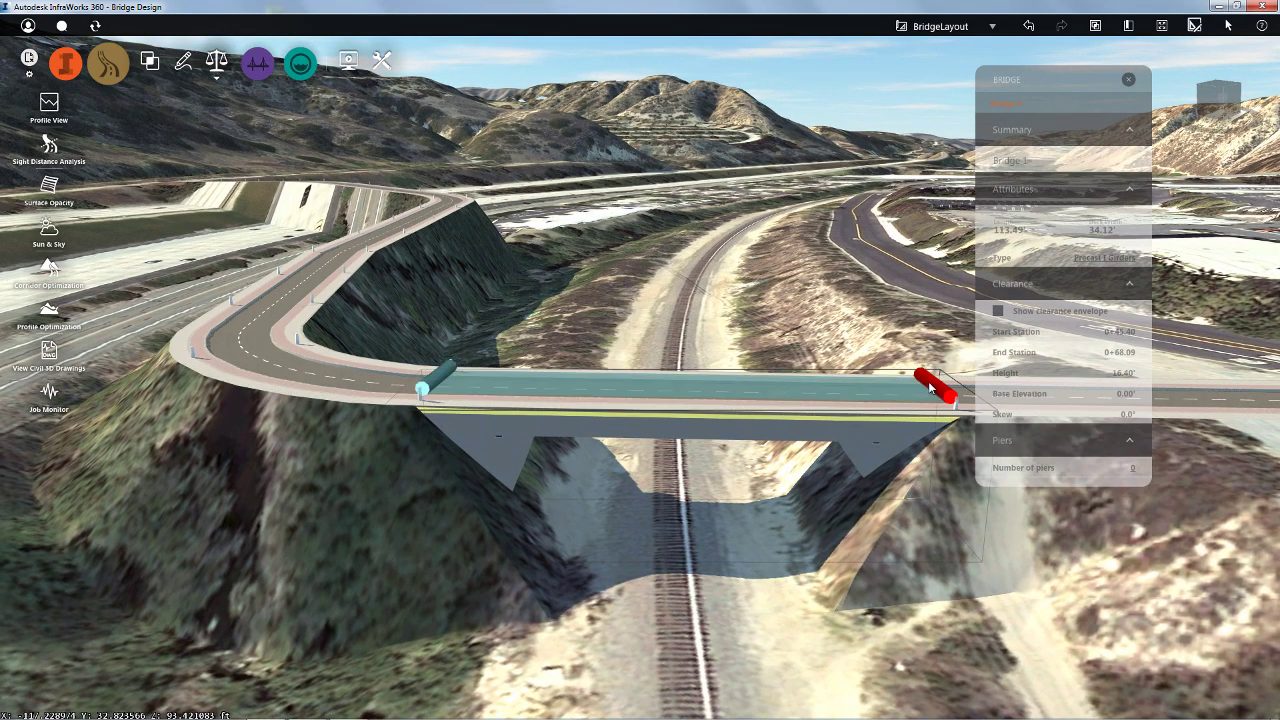
left_click_drag(930, 381, 769, 349)
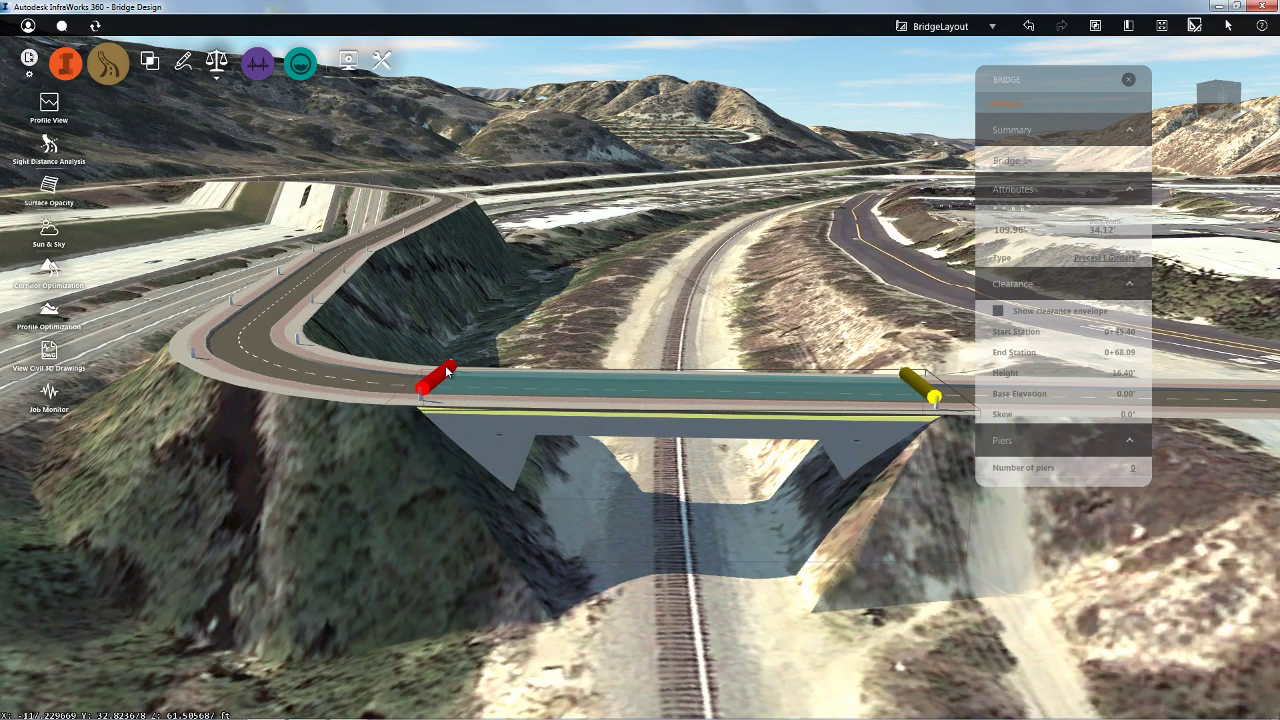
left_click_drag(435, 373, 436, 368)
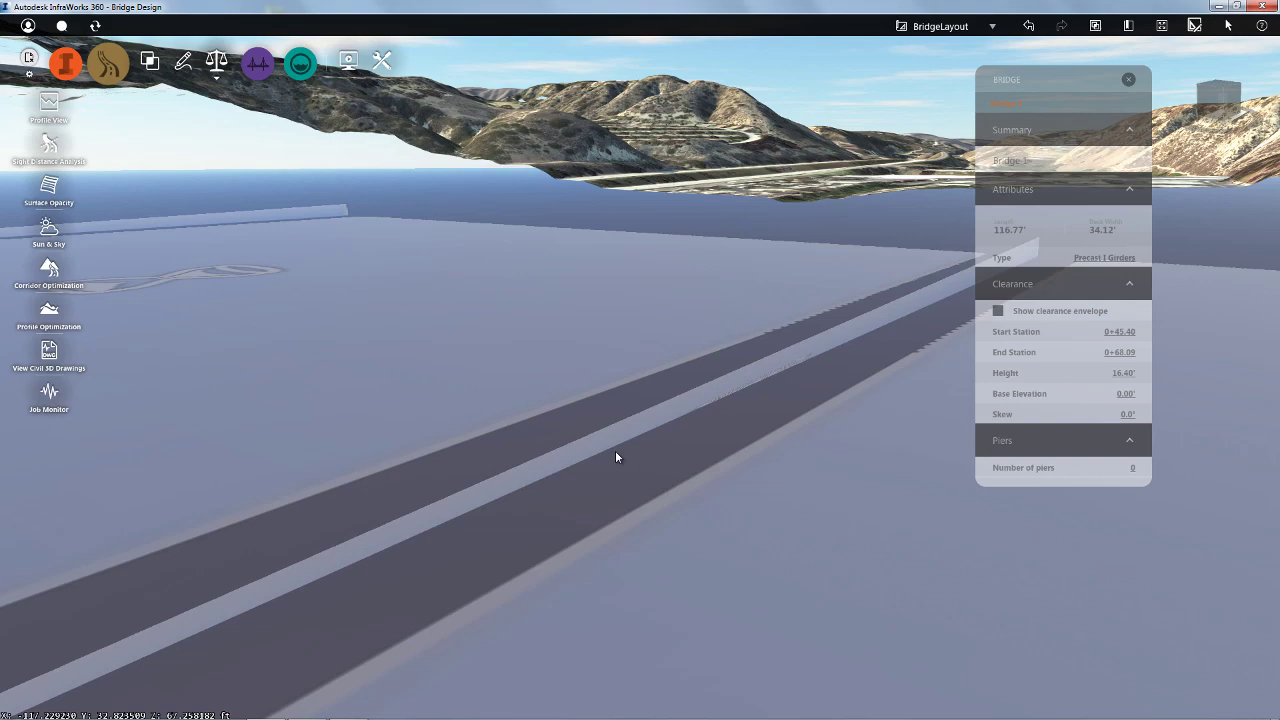
- Zoom the view down to track level beneath Bridge 1
scroll(678, 452, "up", 5)
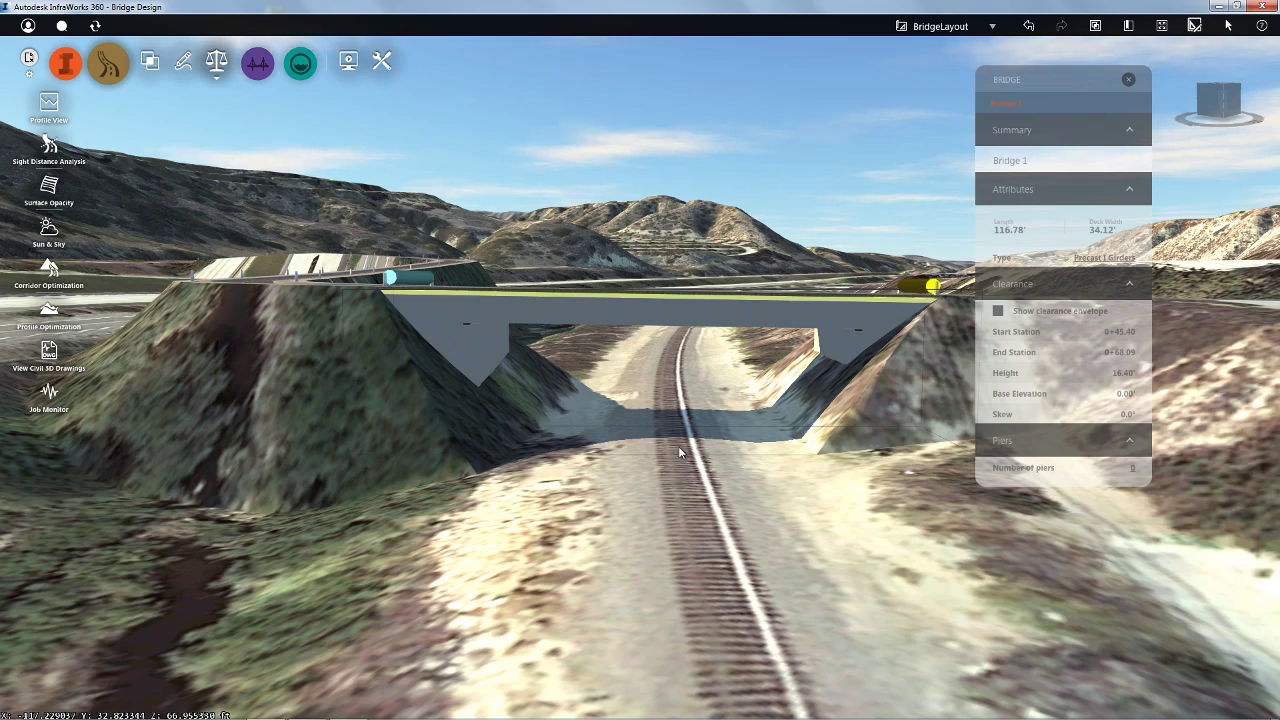
- Show the clearance envelope from station 0+30.00 to 0+80.00 and enter height 21
left_click(998, 312)
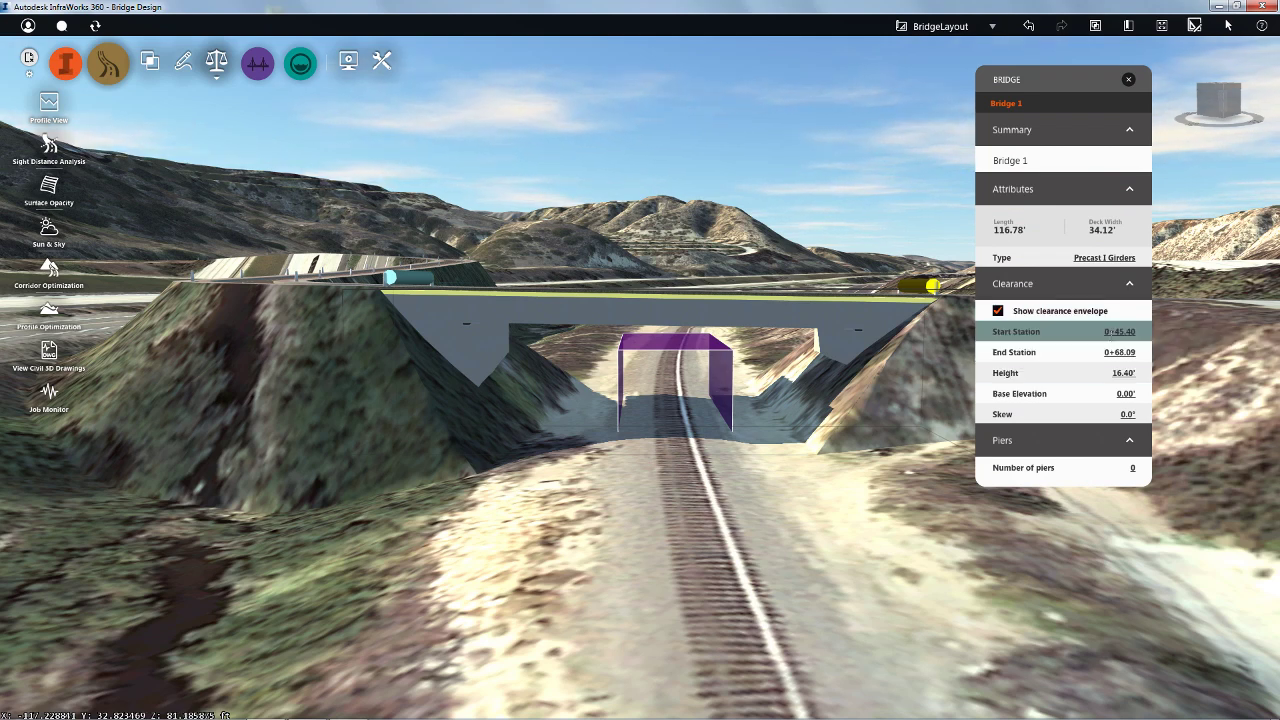
left_click(1107, 332)
type("16.4")
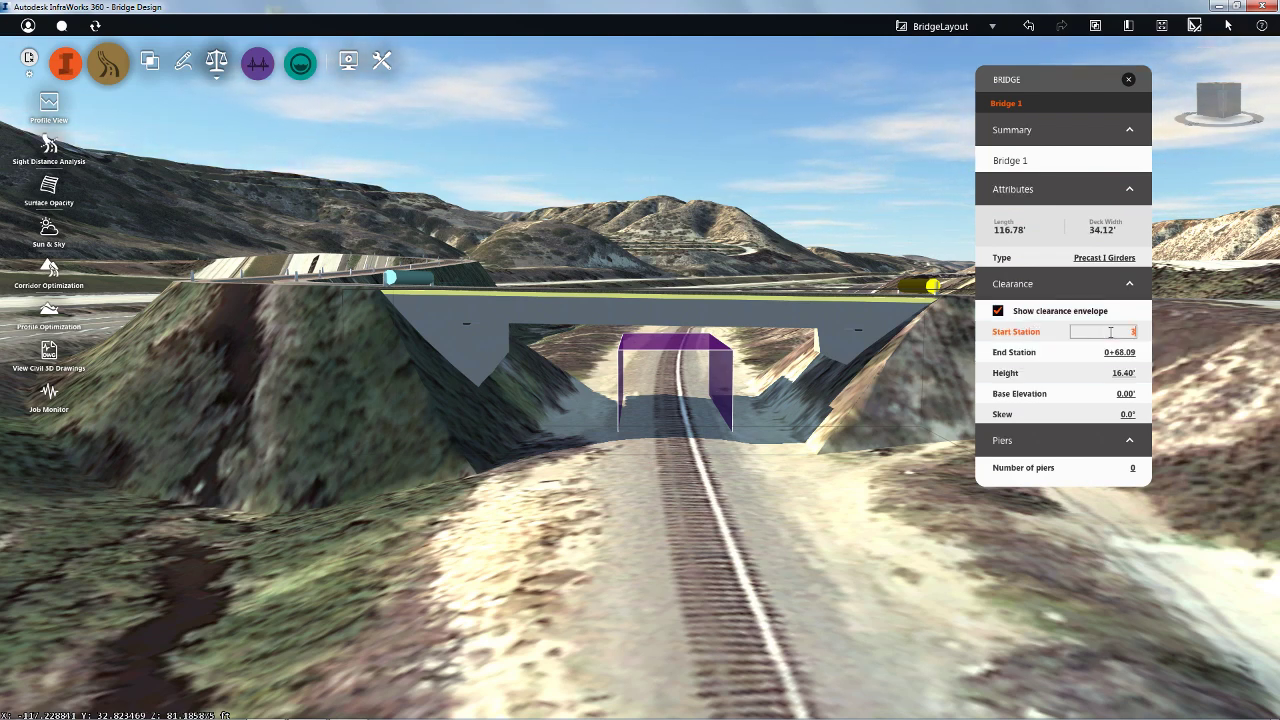
type("0")
key("Tab")
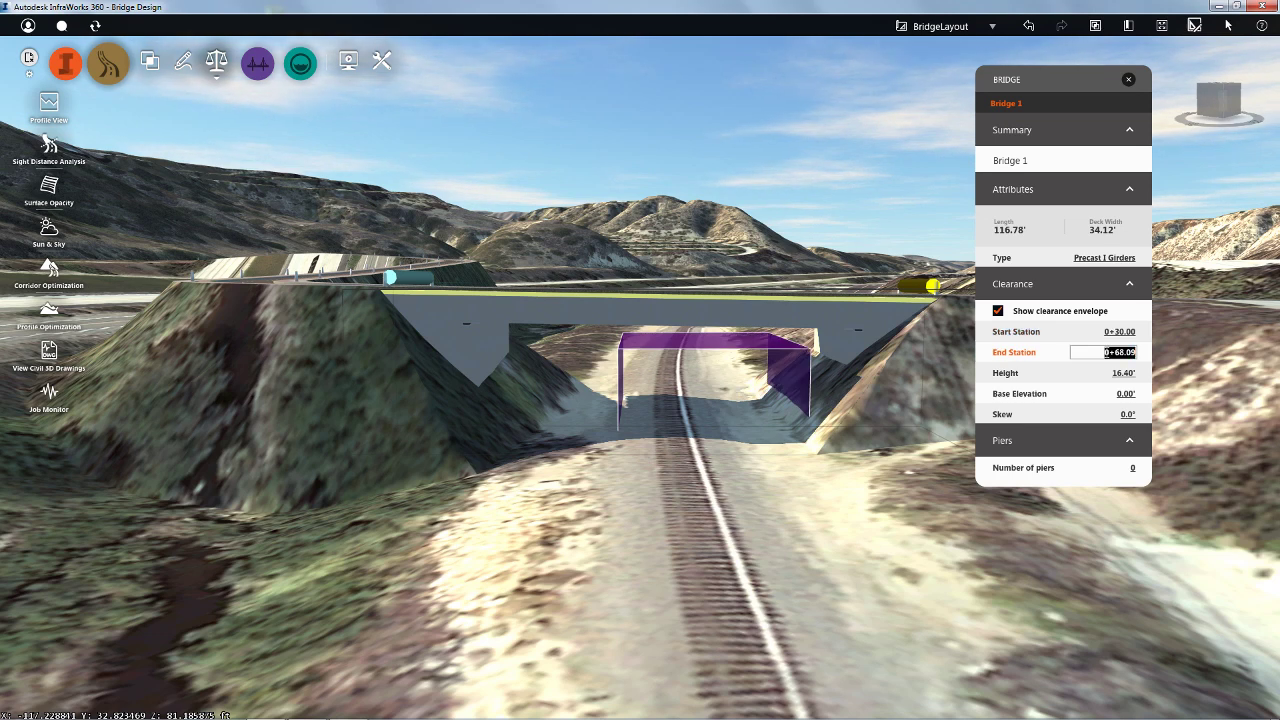
type("1+")
type("00")
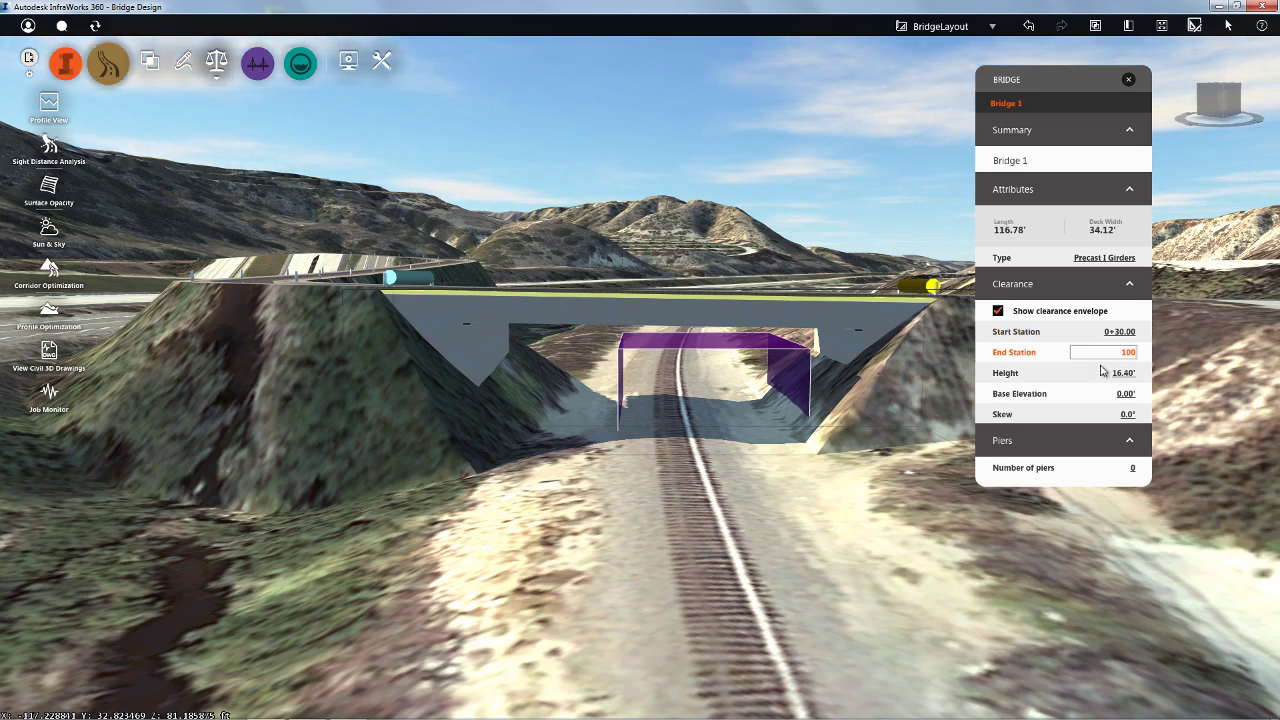
key("Tab")
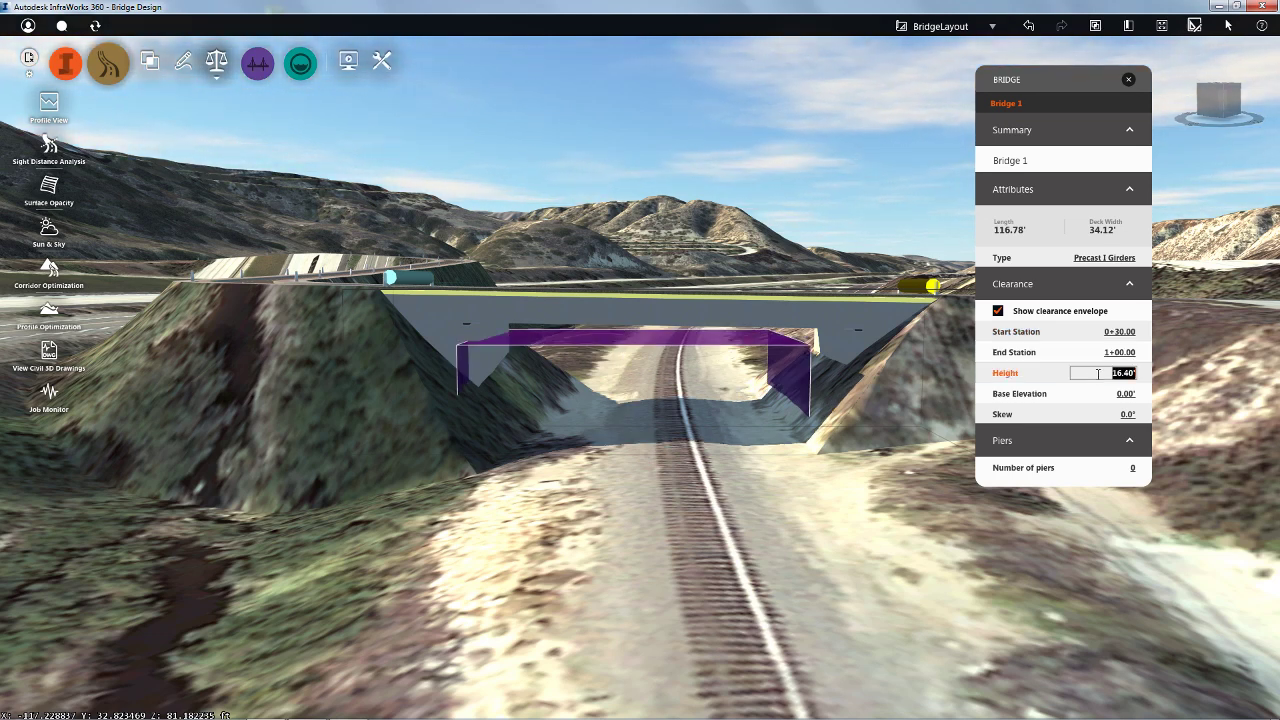
key("shift+Tab")
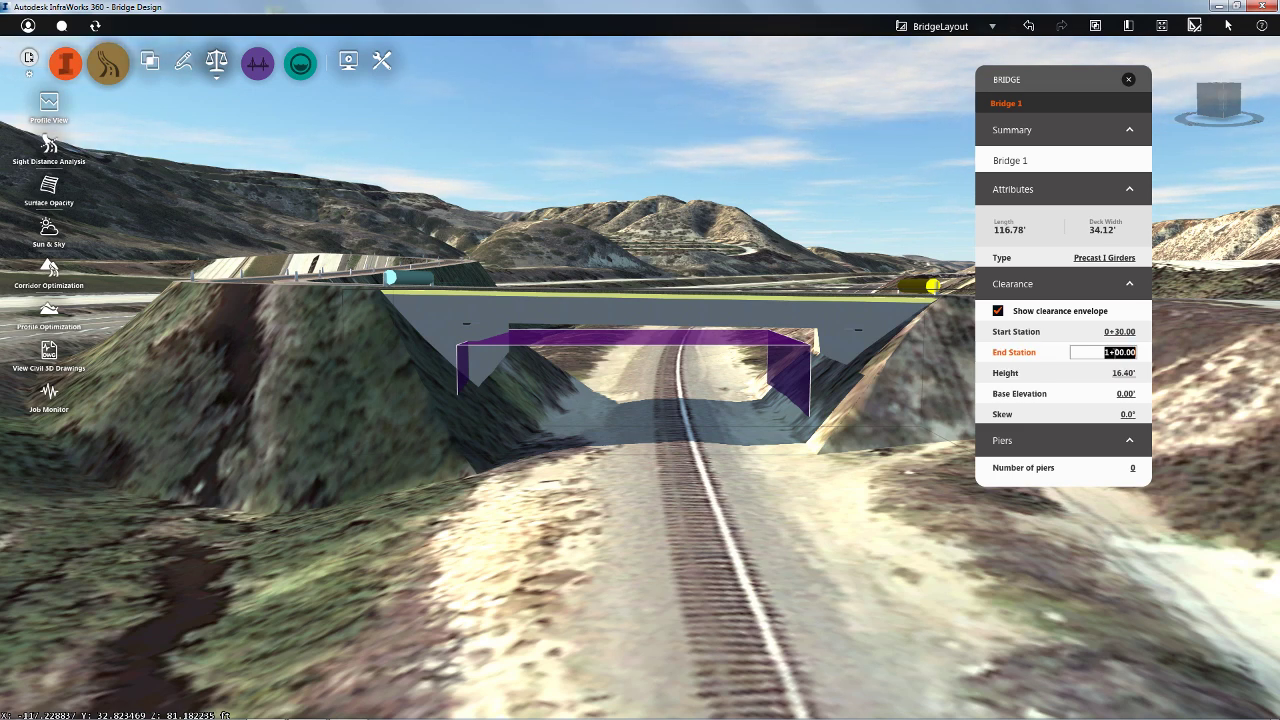
type("80")
key("Tab")
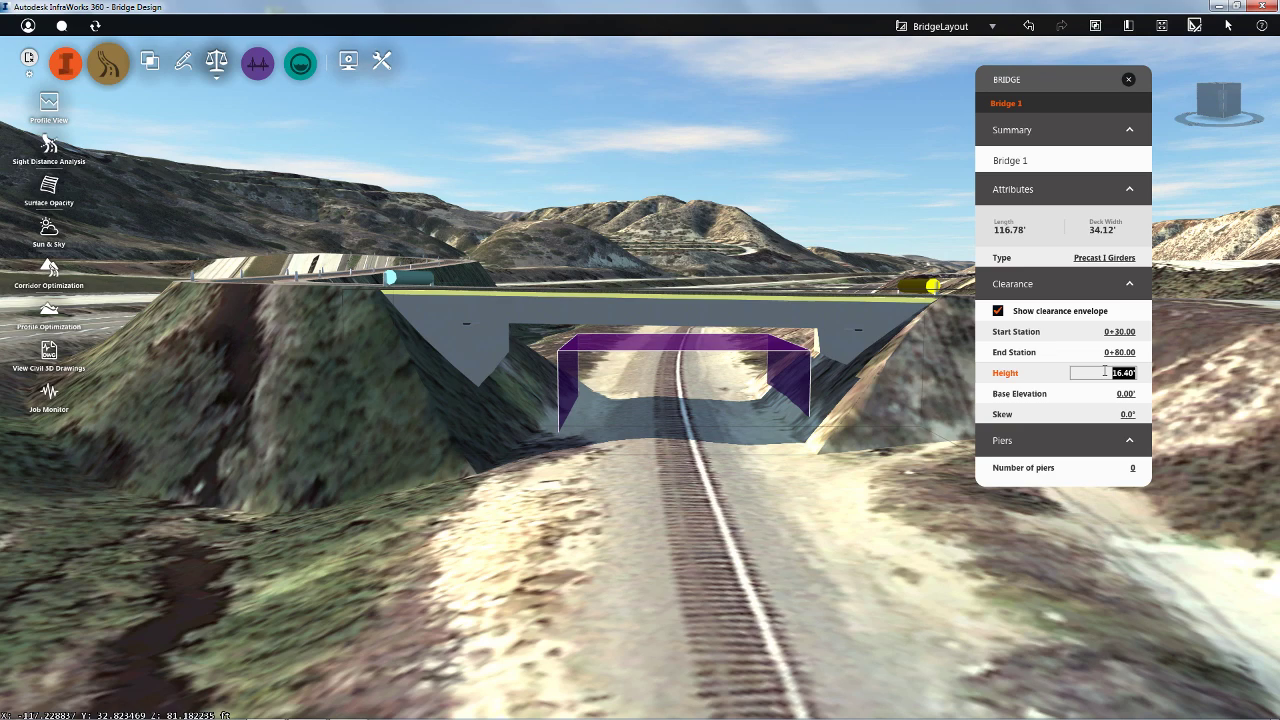
type("21")
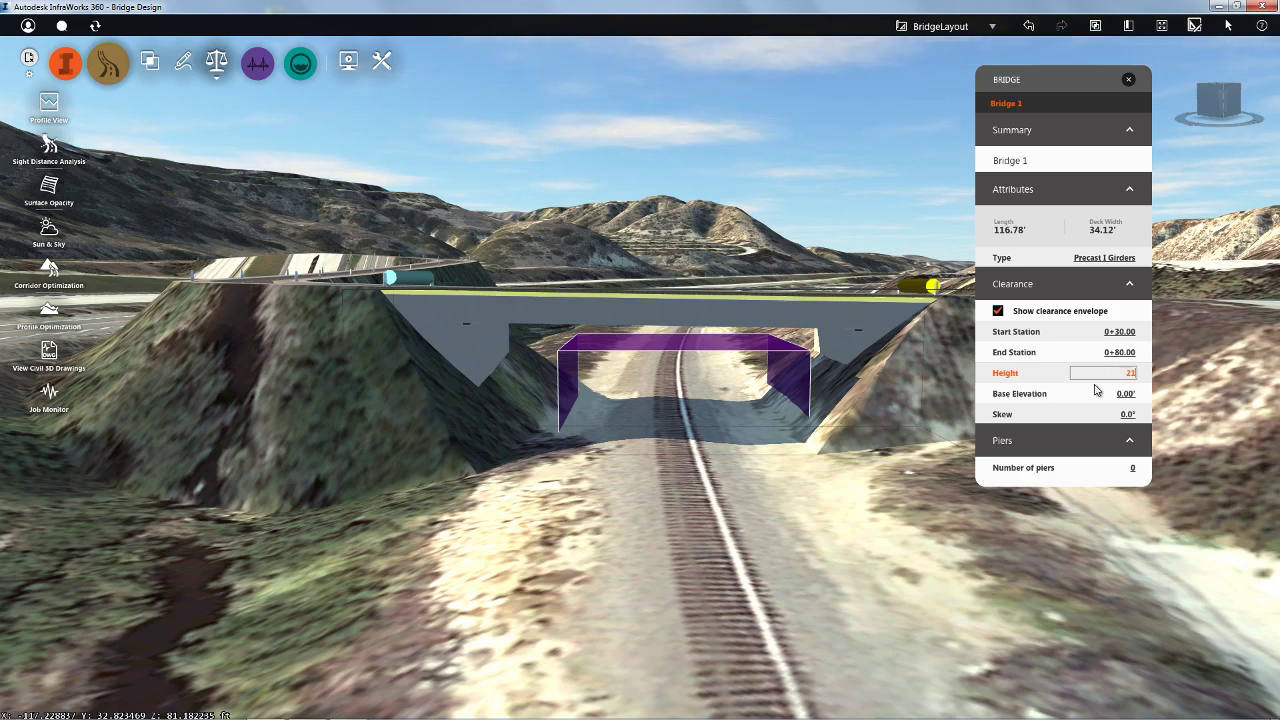
- Apply the 21 ft clearance height and update the road's vertical profile to clear it
key("Return")
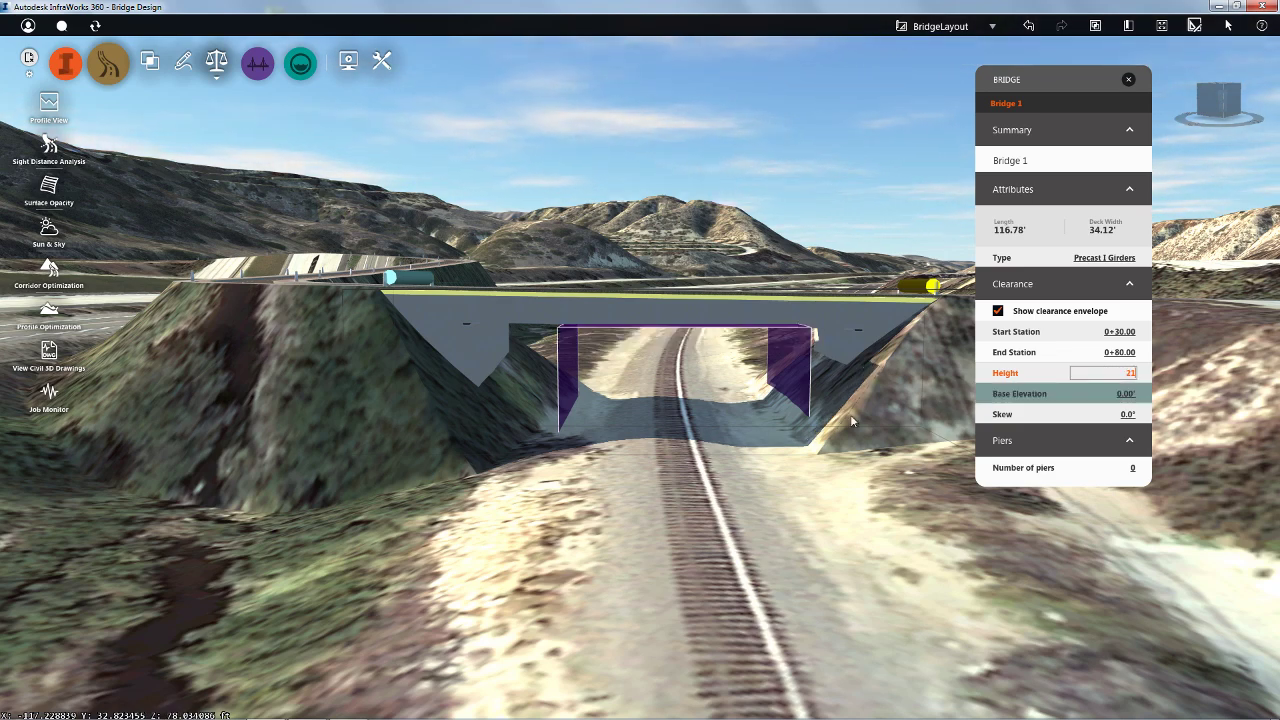
scroll(803, 432, "up", 5)
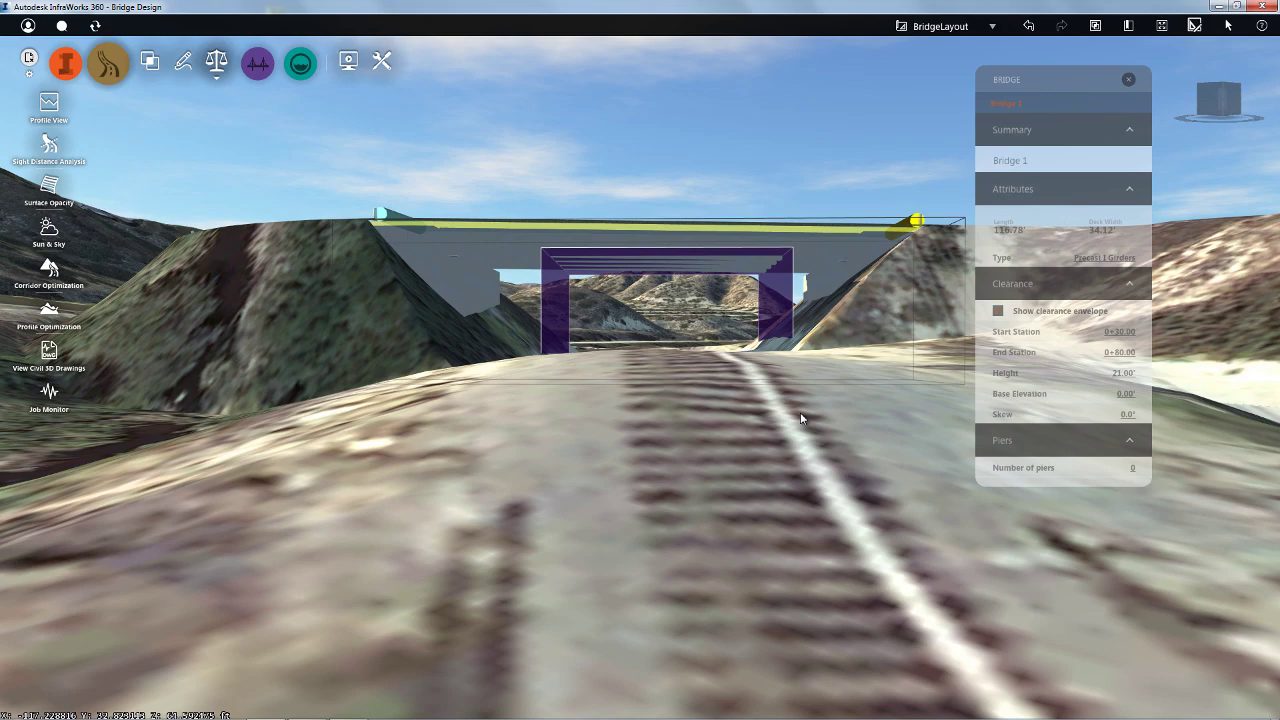
scroll(800, 412, "down", 5)
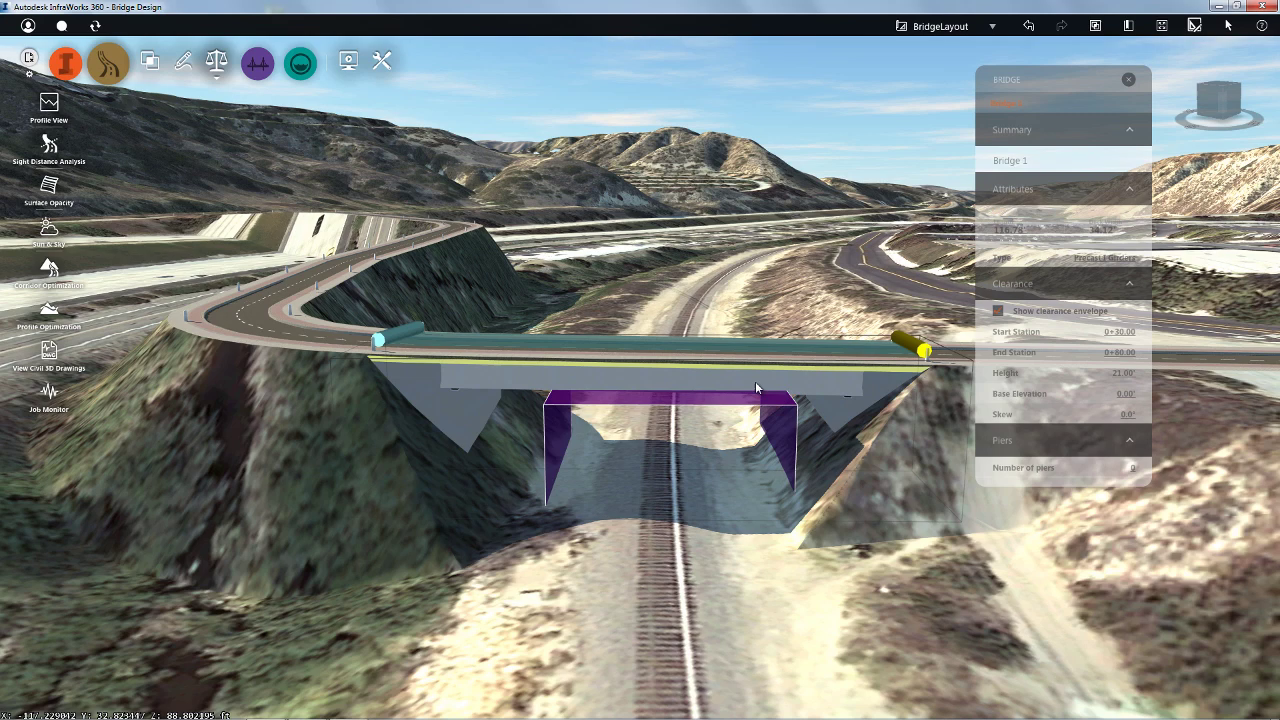
right_click(757, 389)
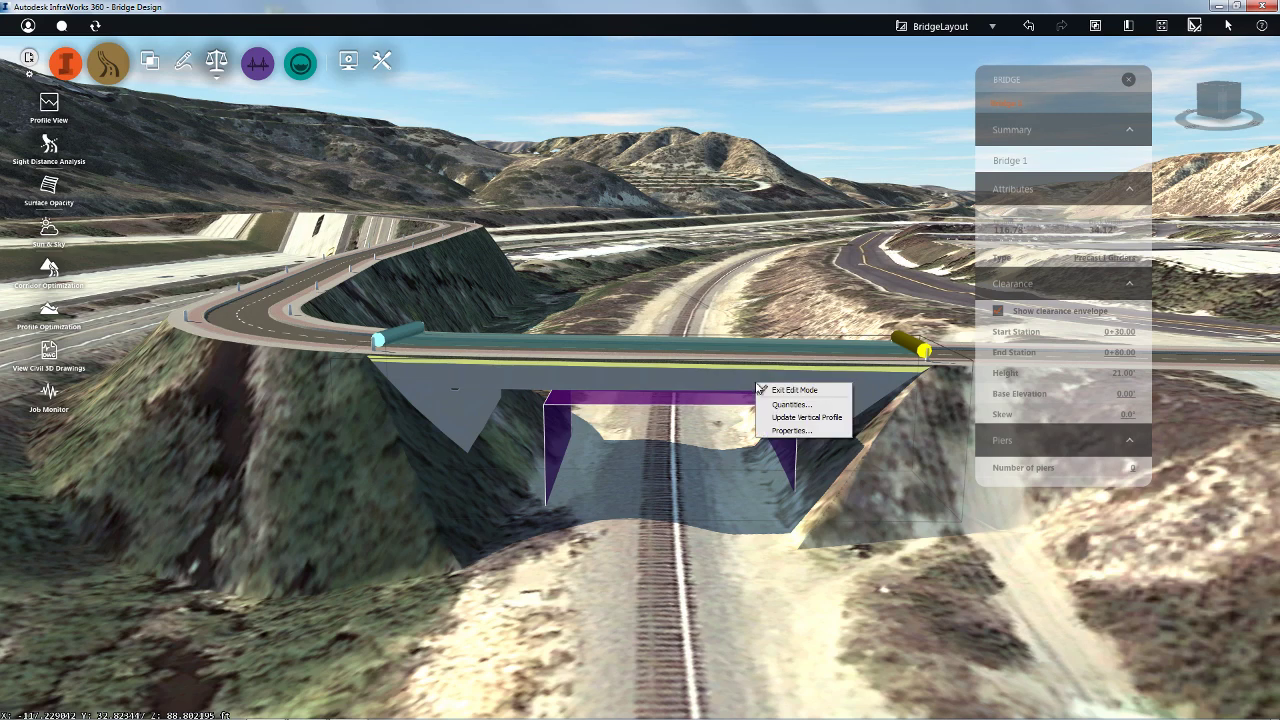
left_click(818, 418)
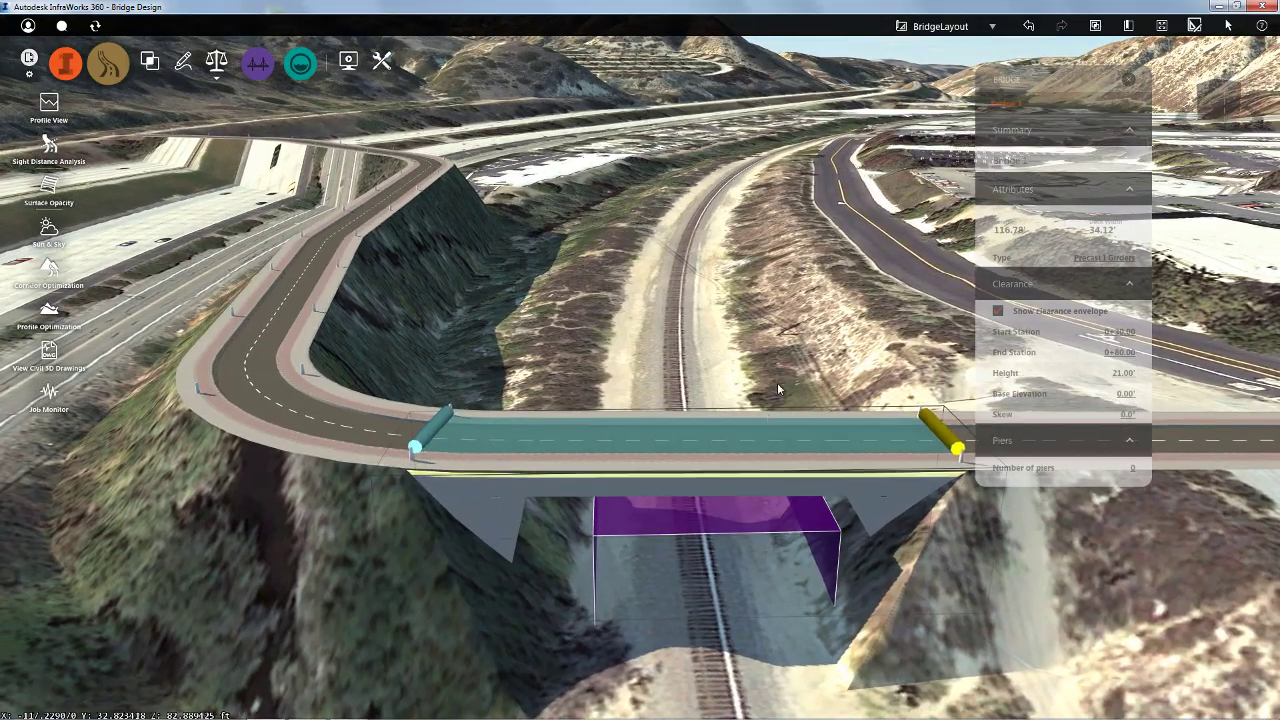
- Drag Design Road 1's curve and PI grips near the interstate until it measures 1251.81 ft
left_click(1128, 80)
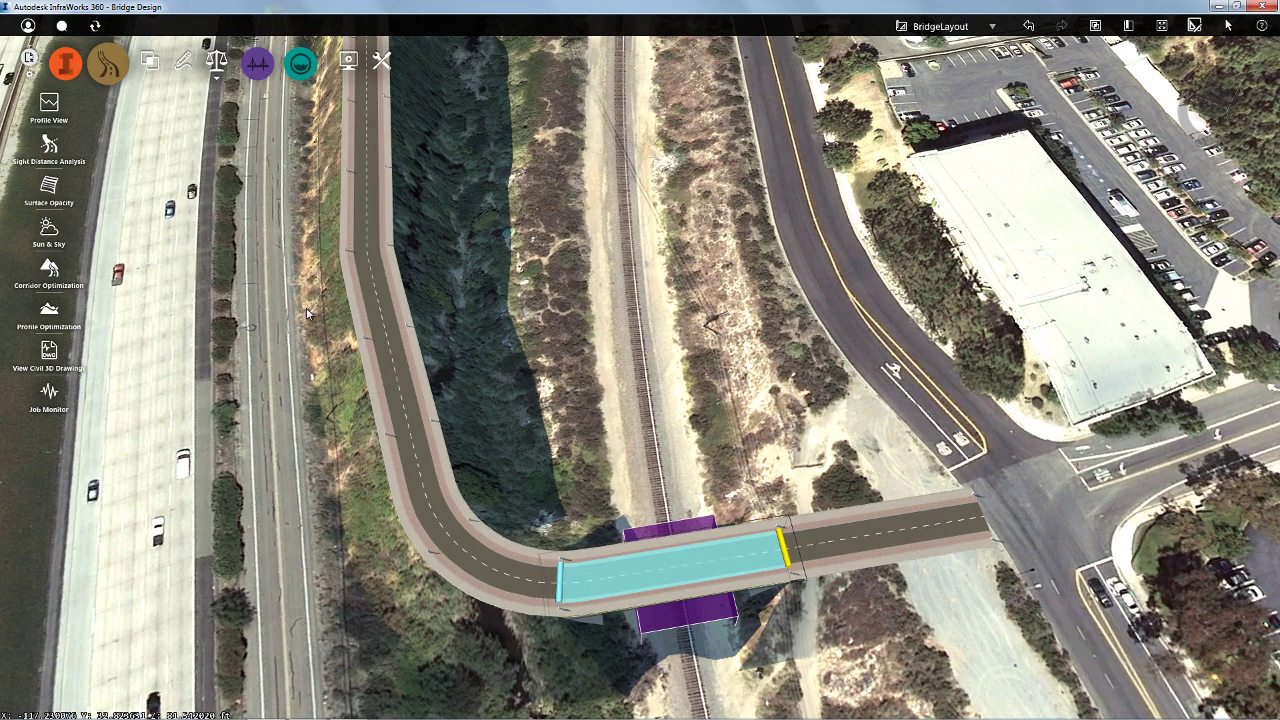
left_click(374, 295)
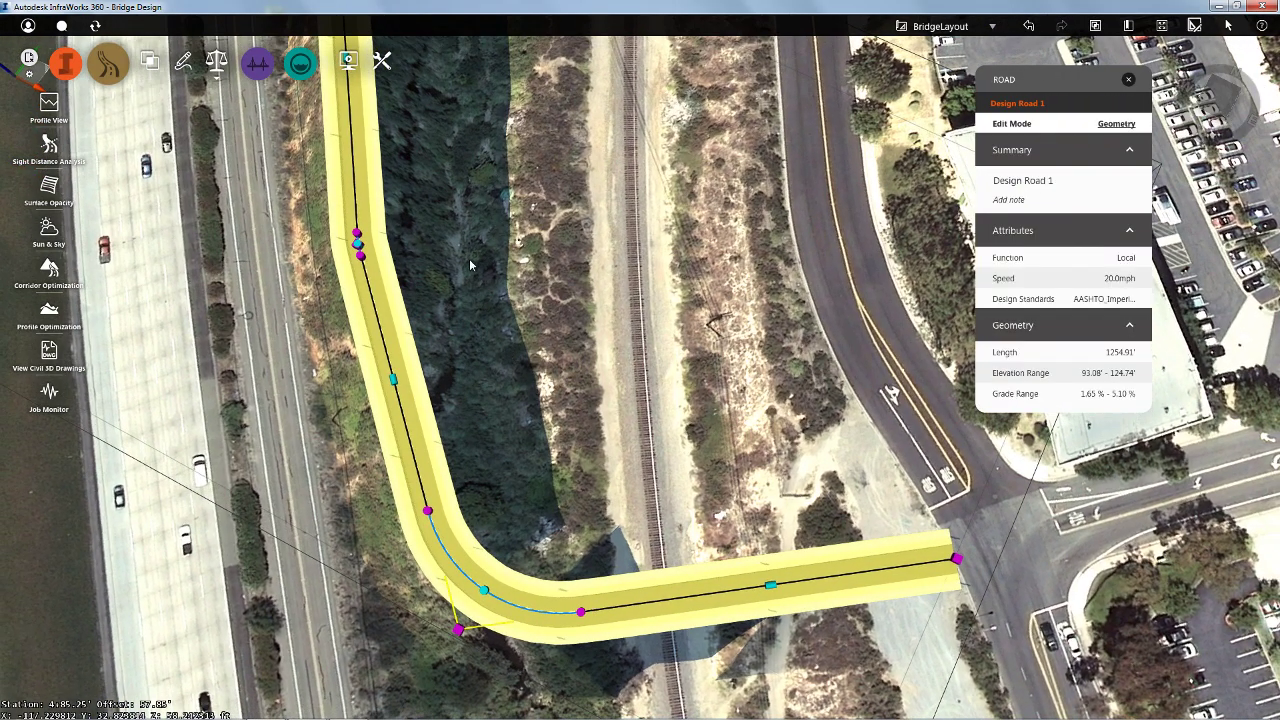
left_click_drag(517, 330, 651, 295)
left_click_drag(569, 289, 576, 148)
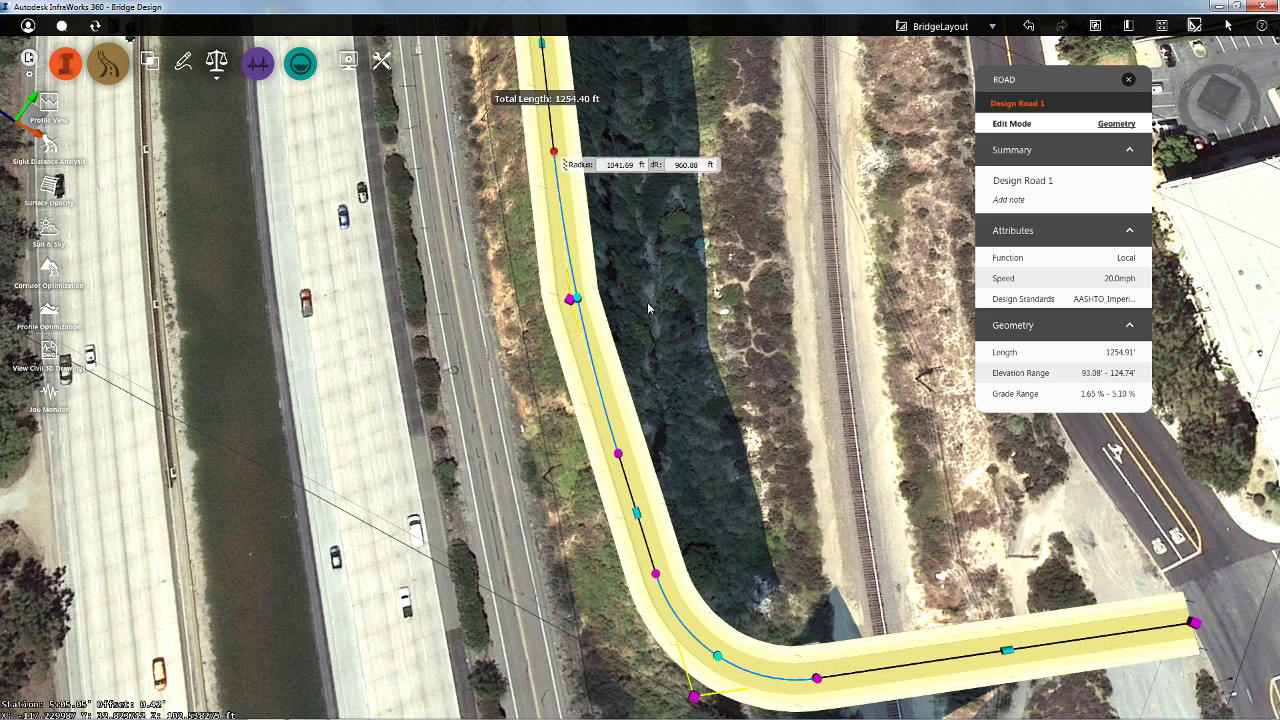
left_click_drag(568, 300, 596, 304)
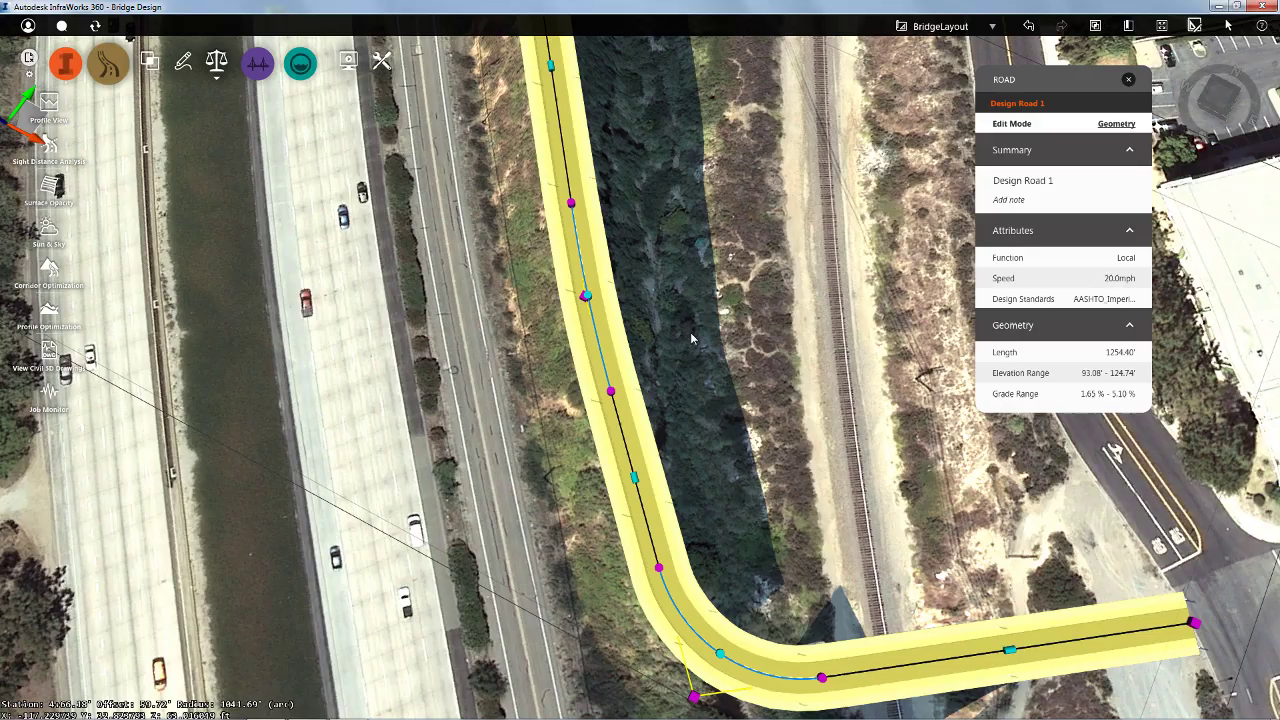
scroll(707, 329, "up", 2)
middle_click_drag(707, 329, 688, 249)
scroll(712, 497, "up", 2)
scroll(713, 497, "down", 3)
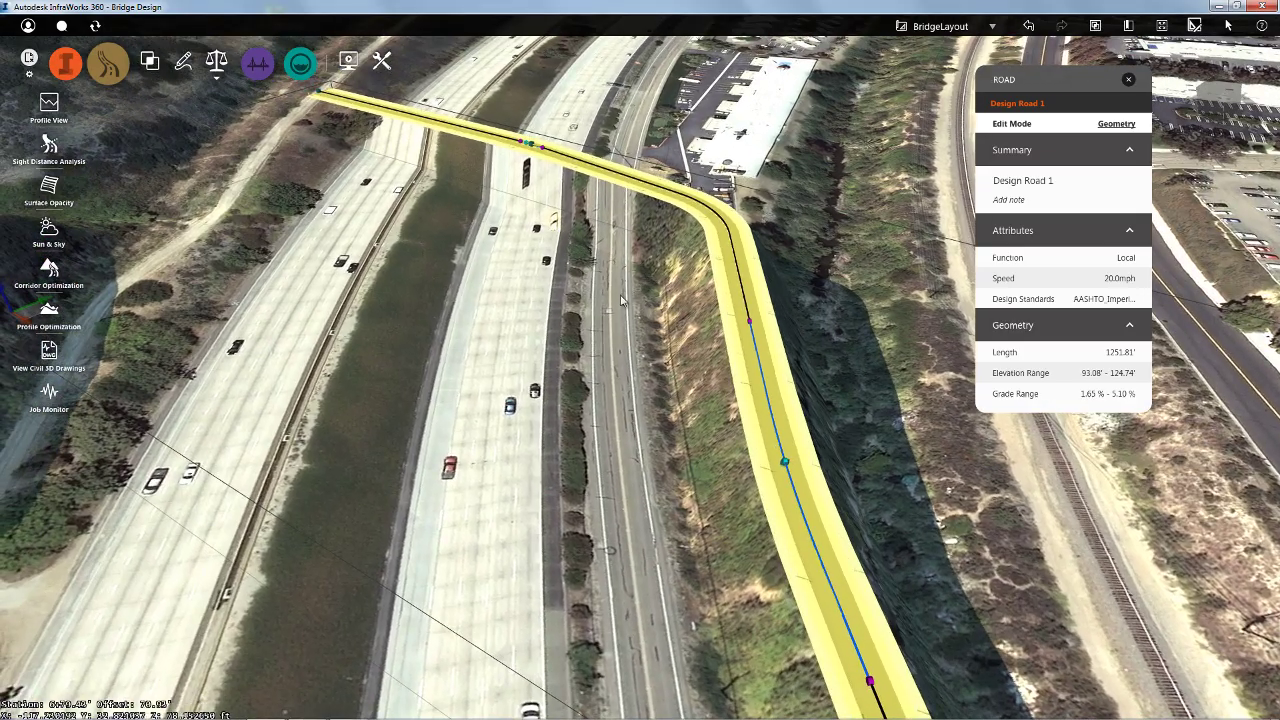
middle_click_drag(713, 497, 736, 677)
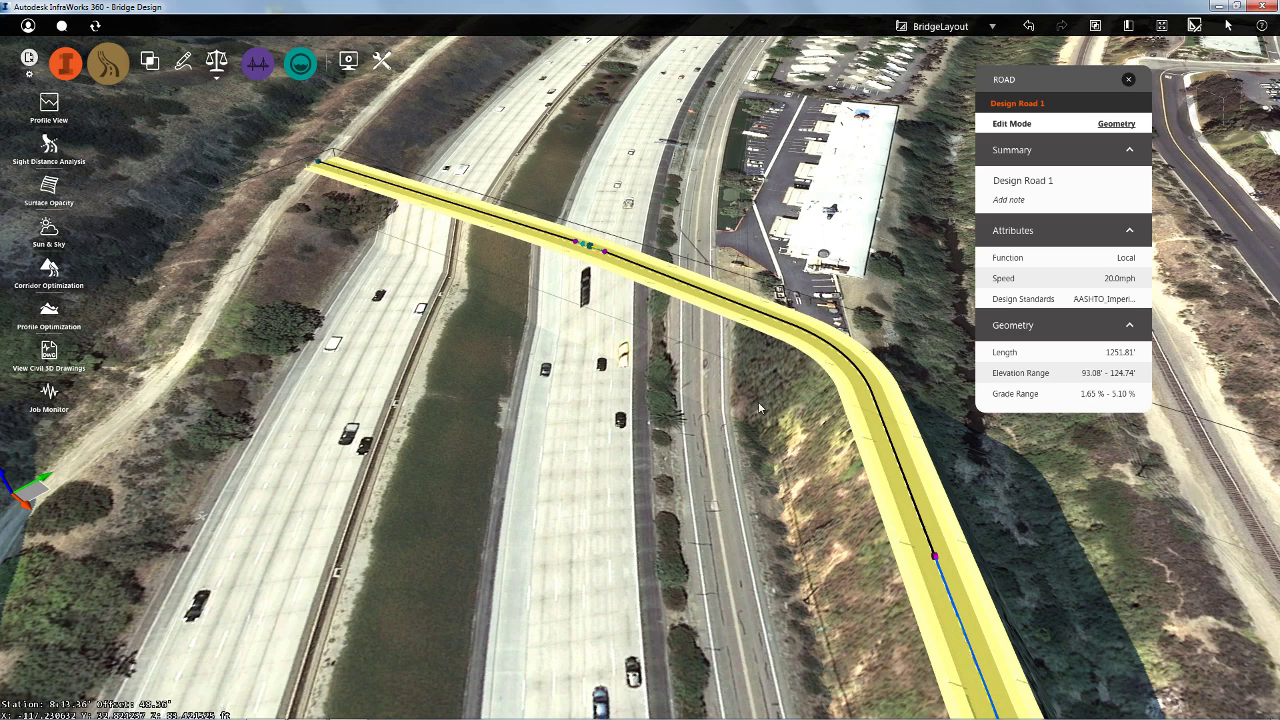
right_click(816, 346)
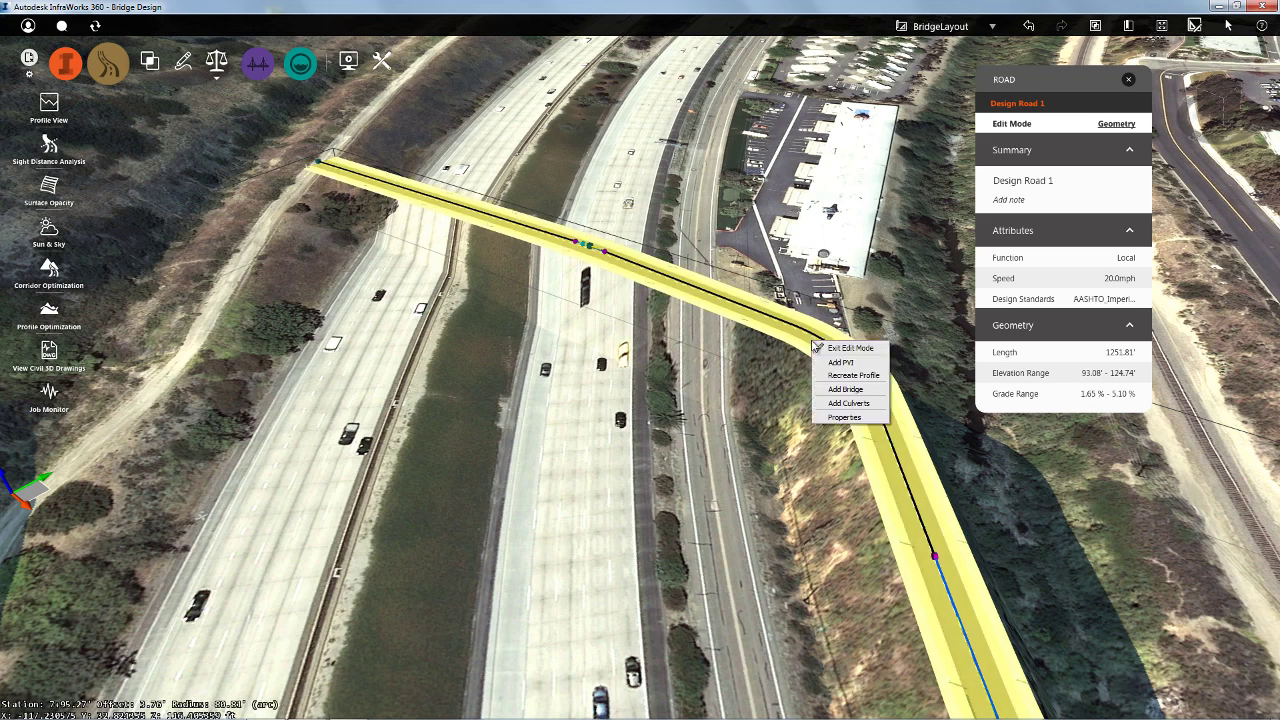
left_click(834, 391)
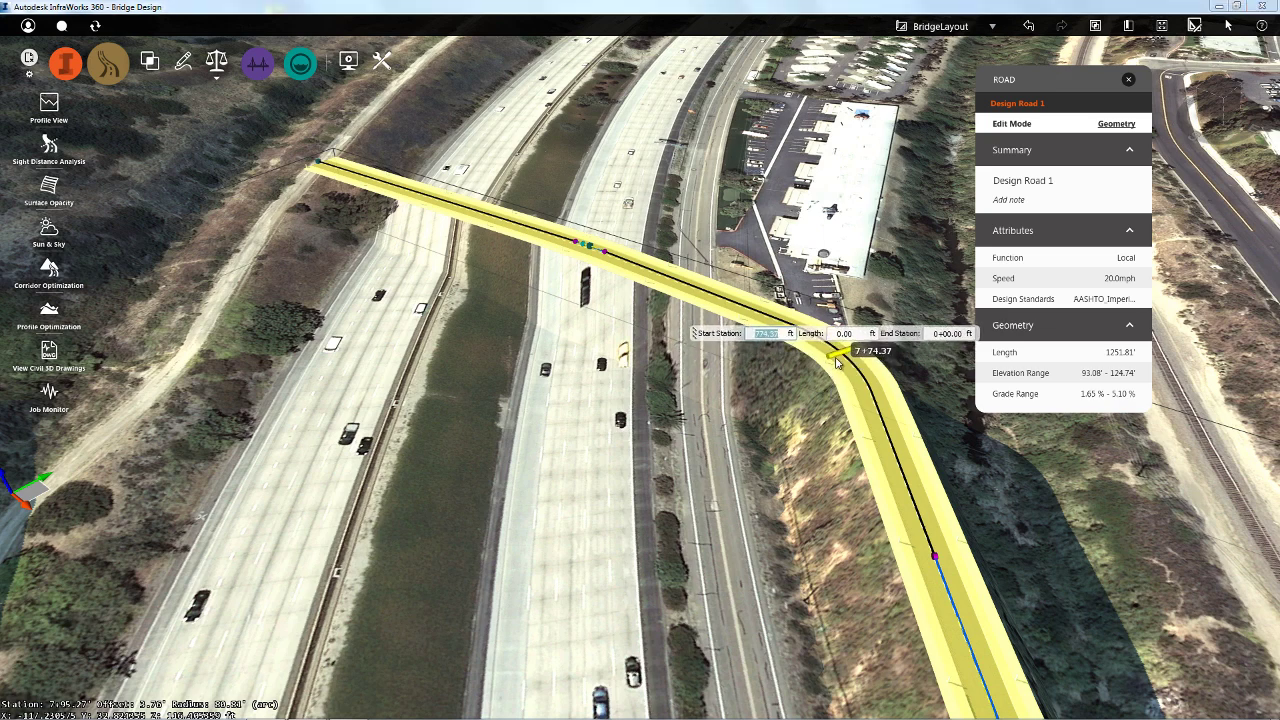
left_click(837, 363)
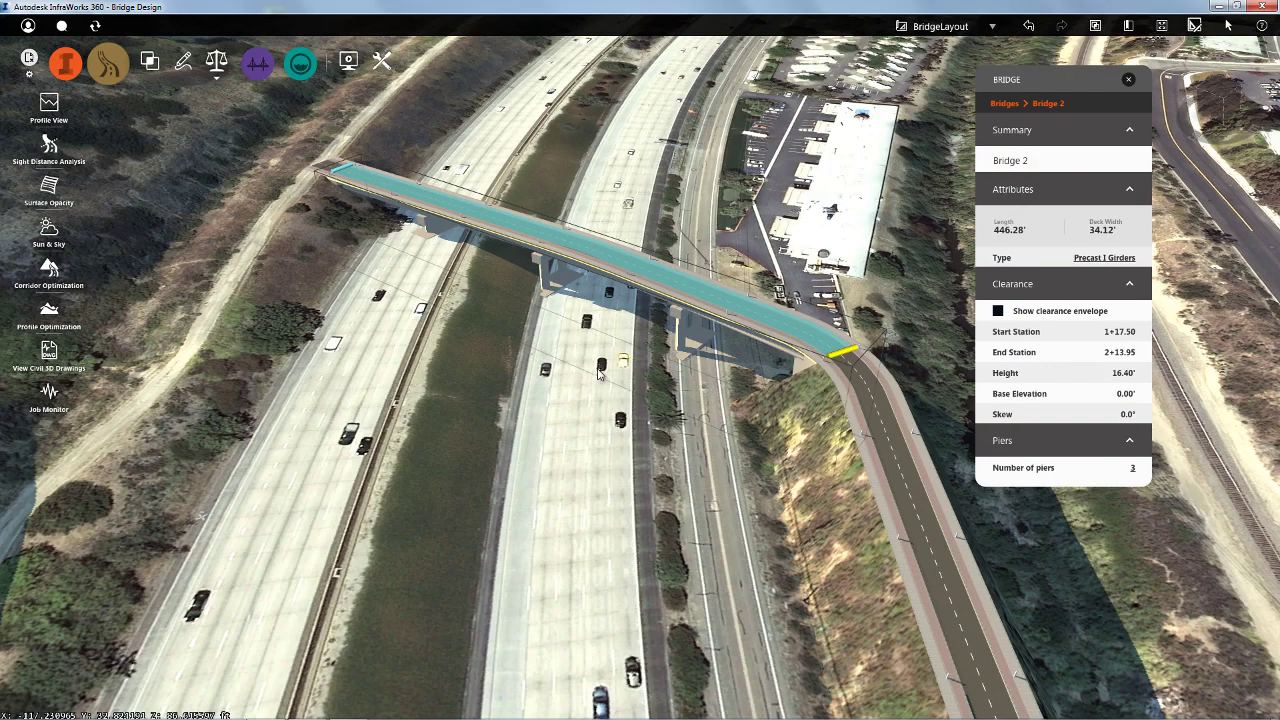
middle_click_drag(622, 383, 580, 335)
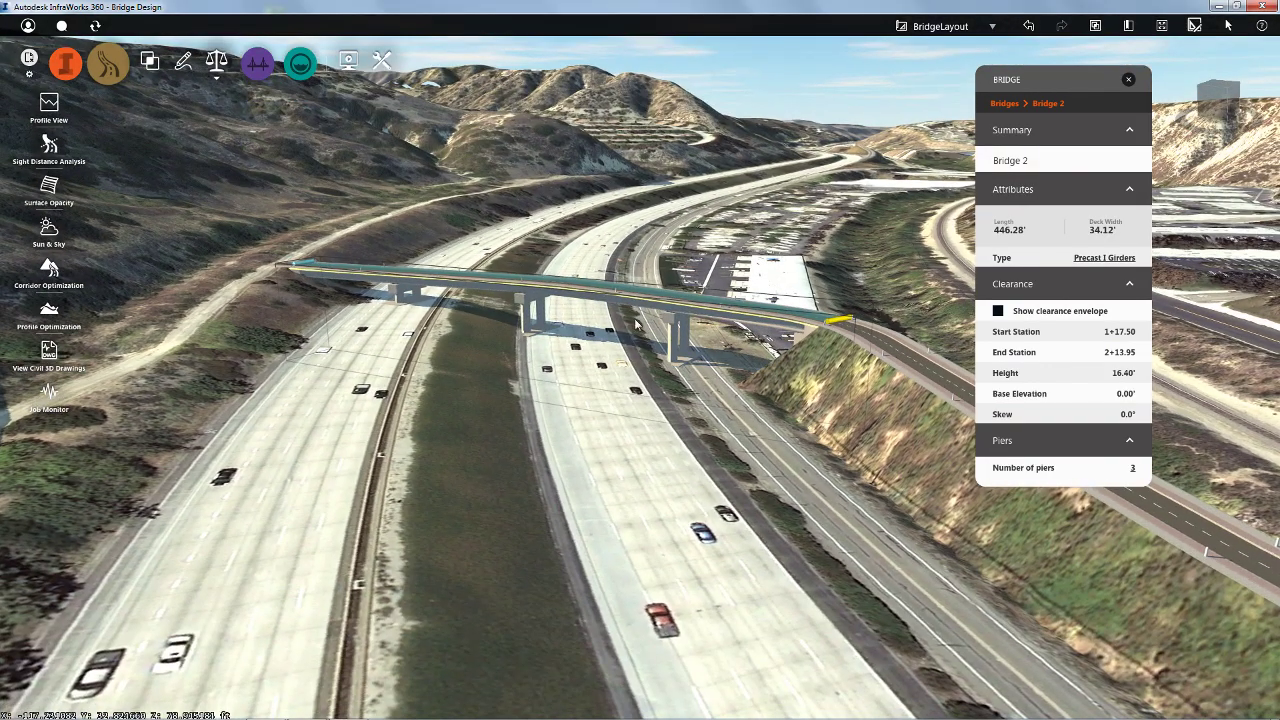
scroll(575, 309, "up", 5)
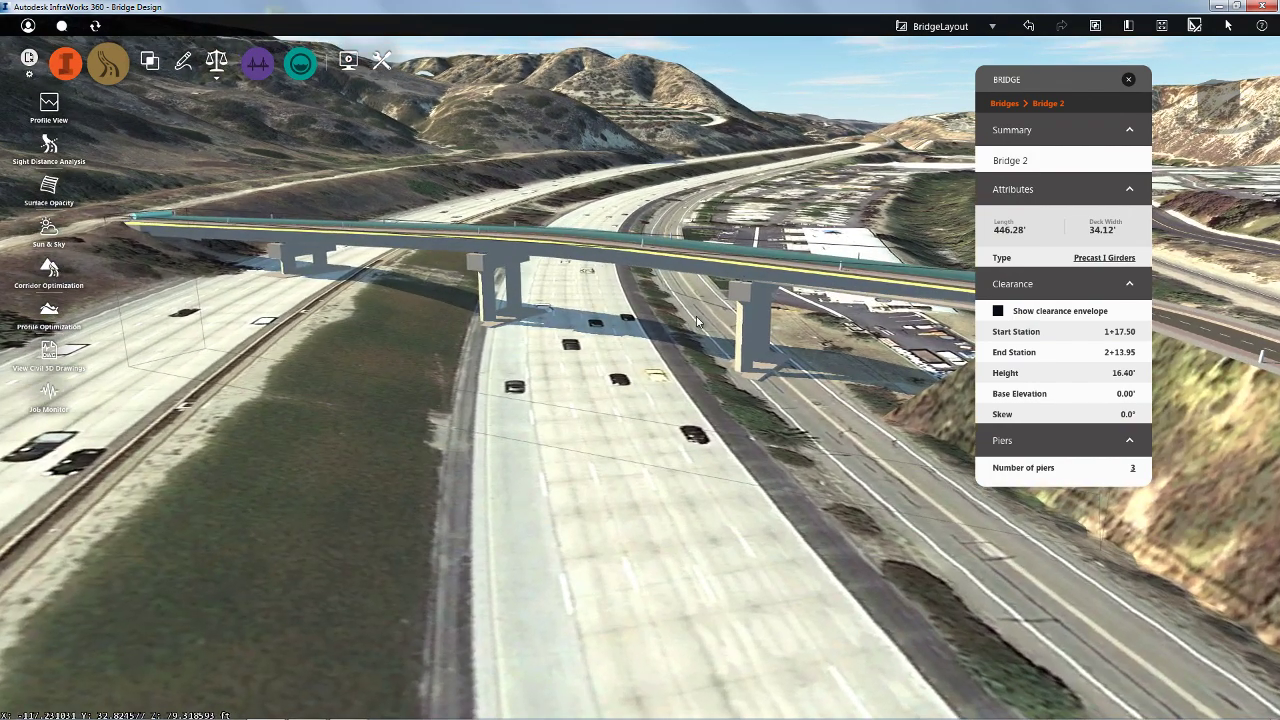
scroll(757, 284, "up", 3)
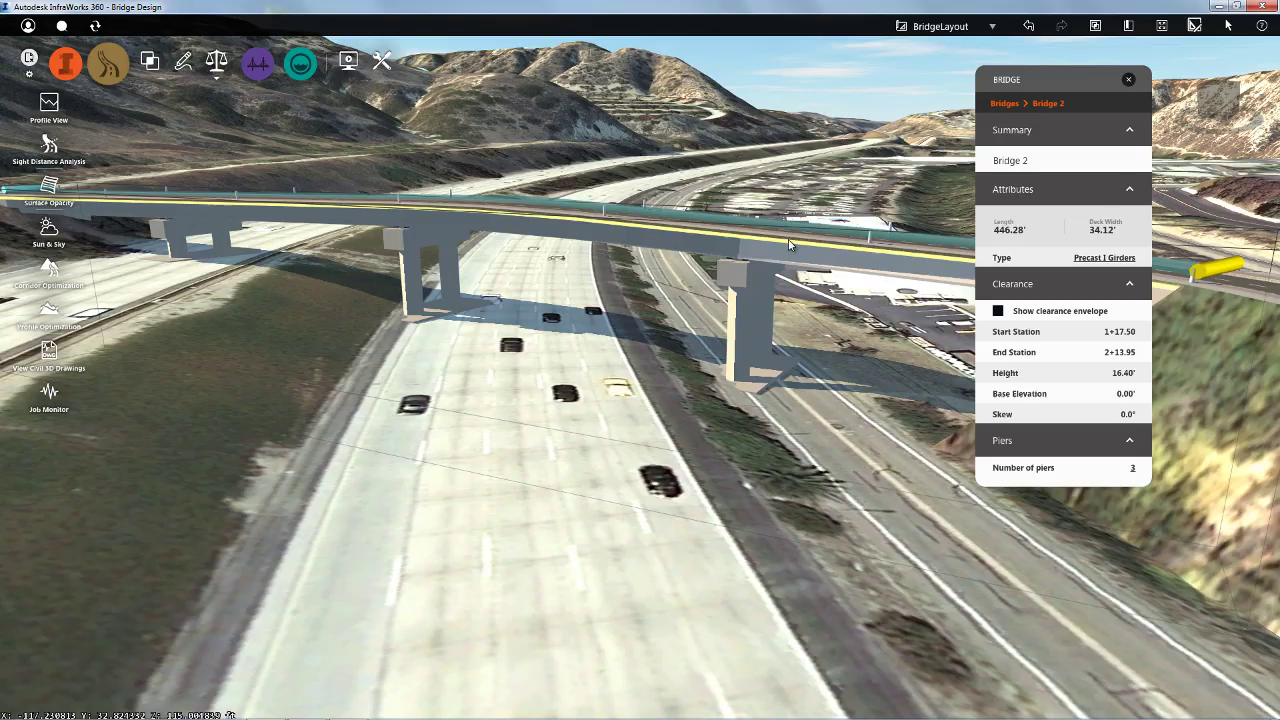
scroll(789, 243, "up", 6)
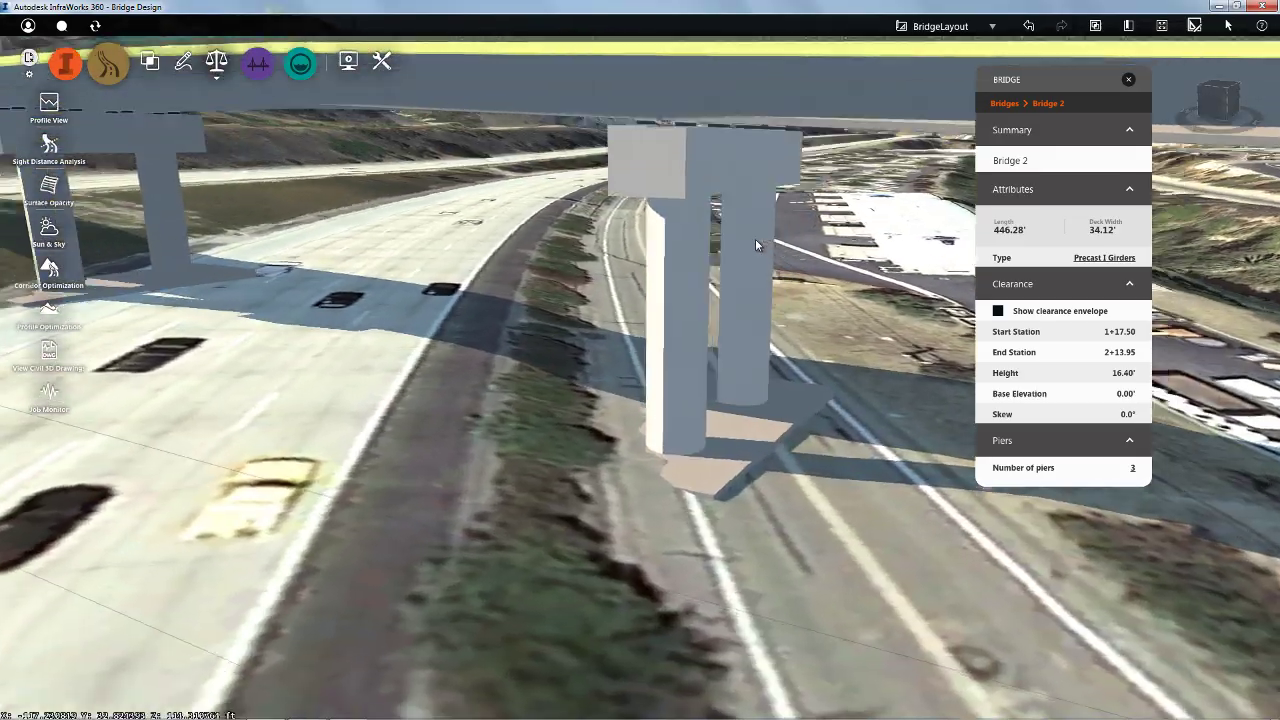
- Orbit beneath Bridge 2 to inspect its piers and piles, then zoom back out
middle_click_drag(755, 243, 709, 185, "shift")
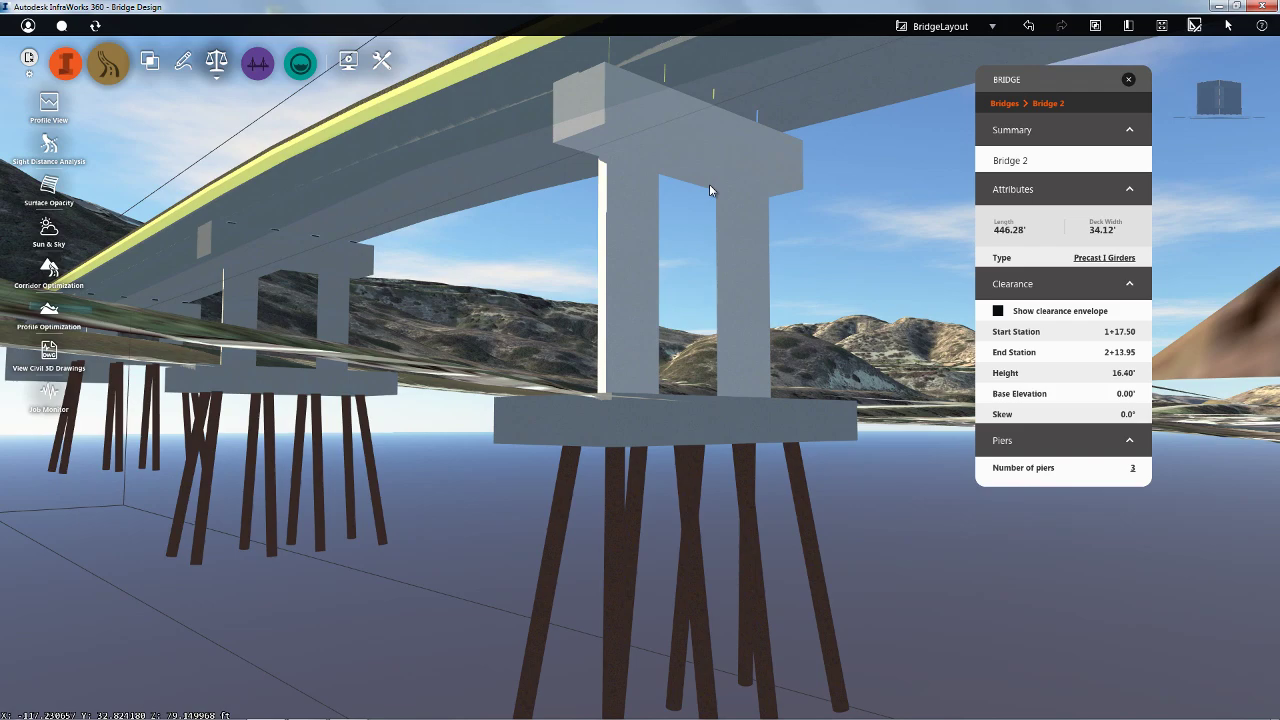
middle_click_drag(711, 189, 573, 352, "shift")
scroll(576, 352, "down", 8)
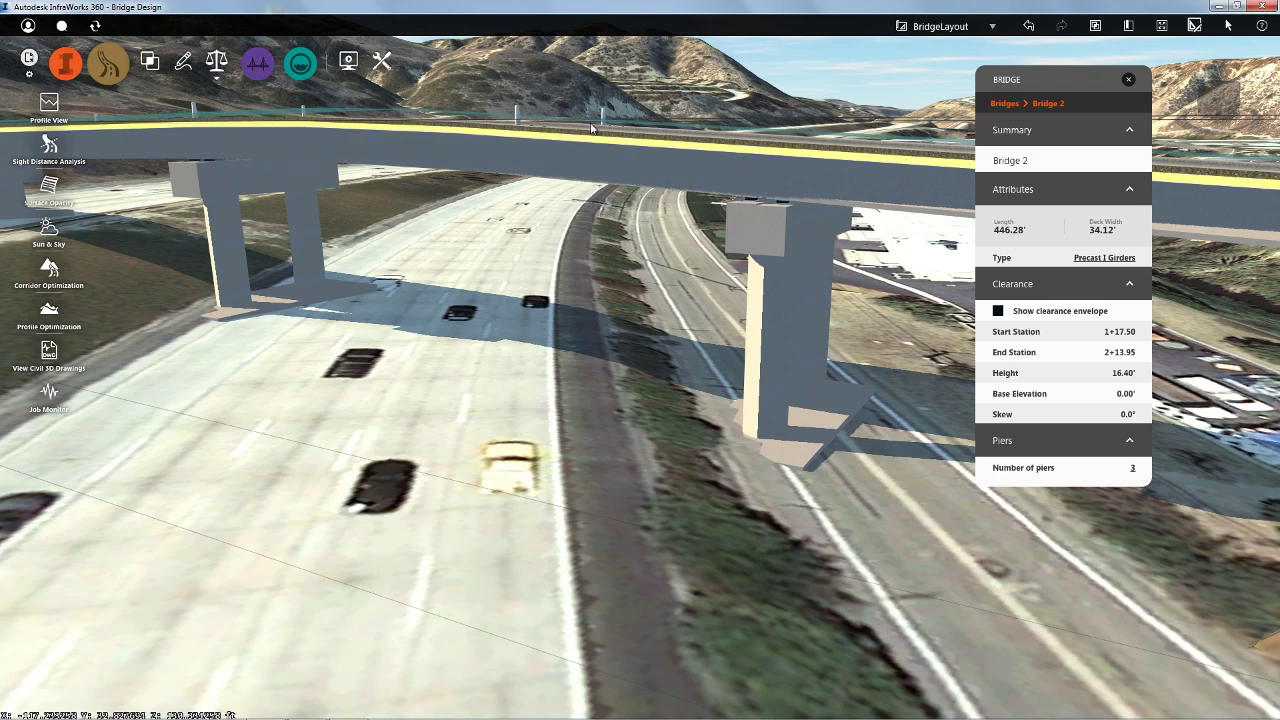
- Display Bridge 2's quantities and make it Steel Plate Girders on 2 piers (176.77 tons steel)
right_click(585, 141)
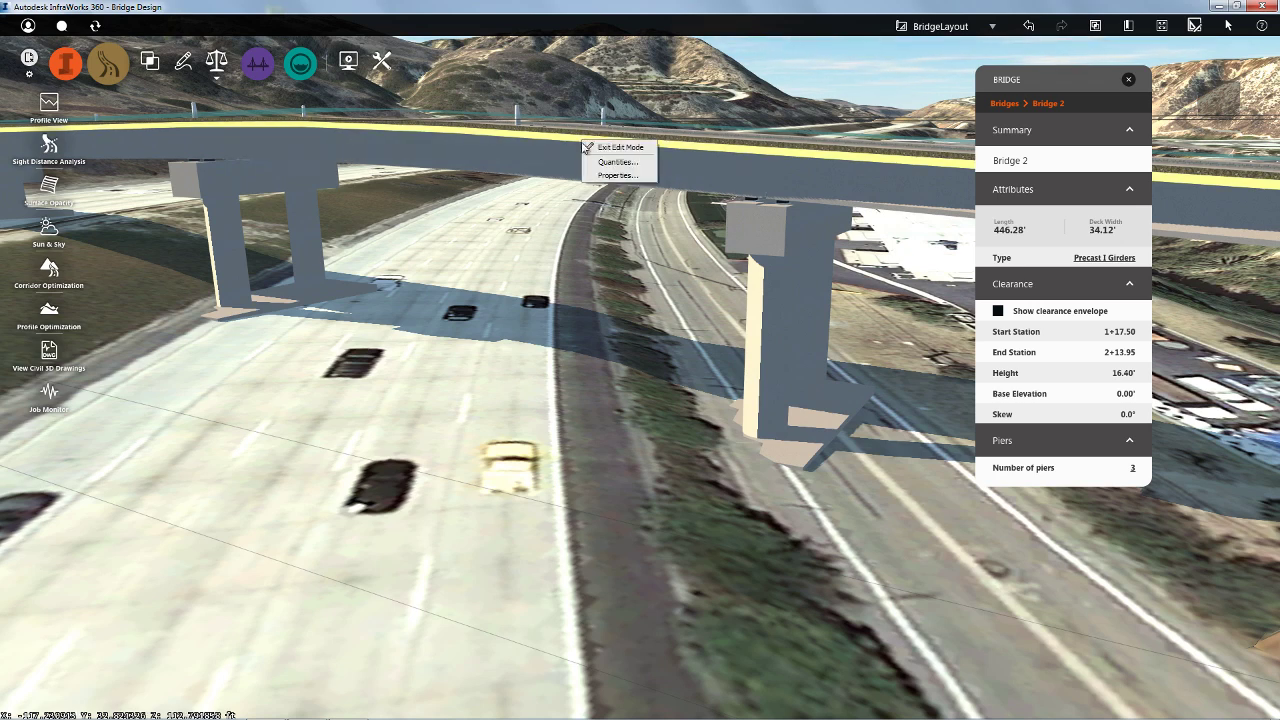
left_click(596, 161)
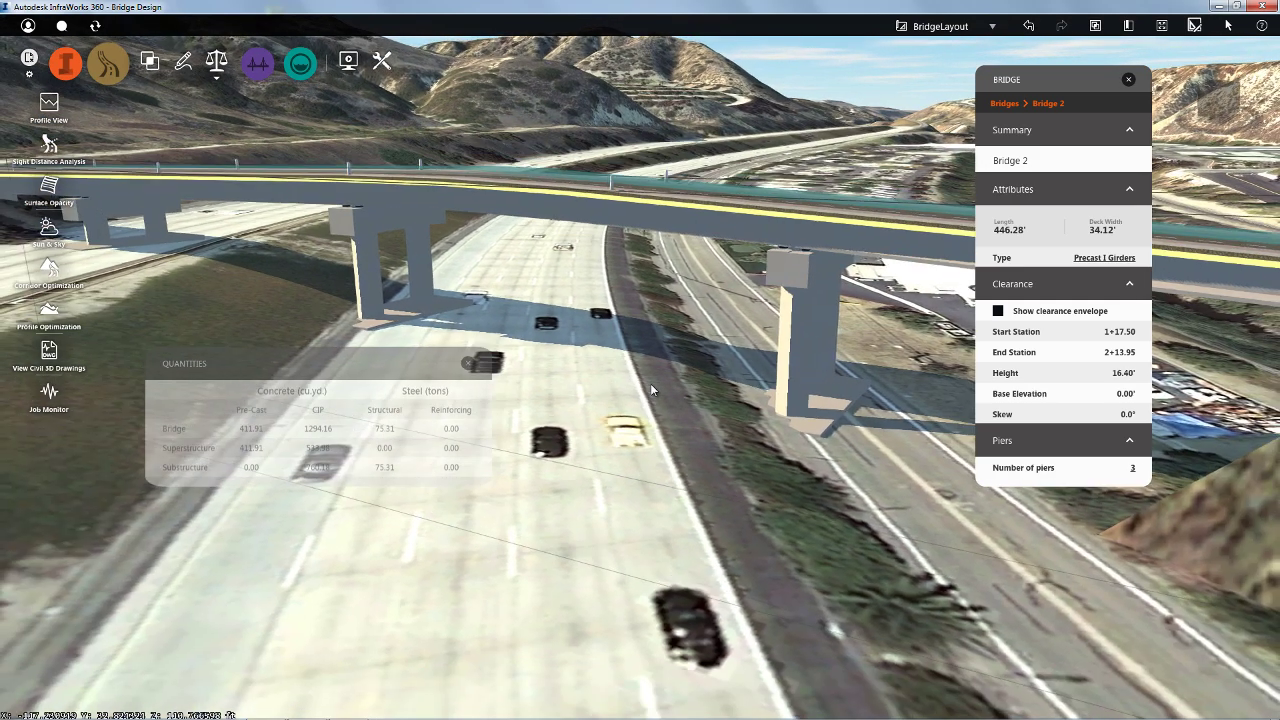
left_click(1092, 258)
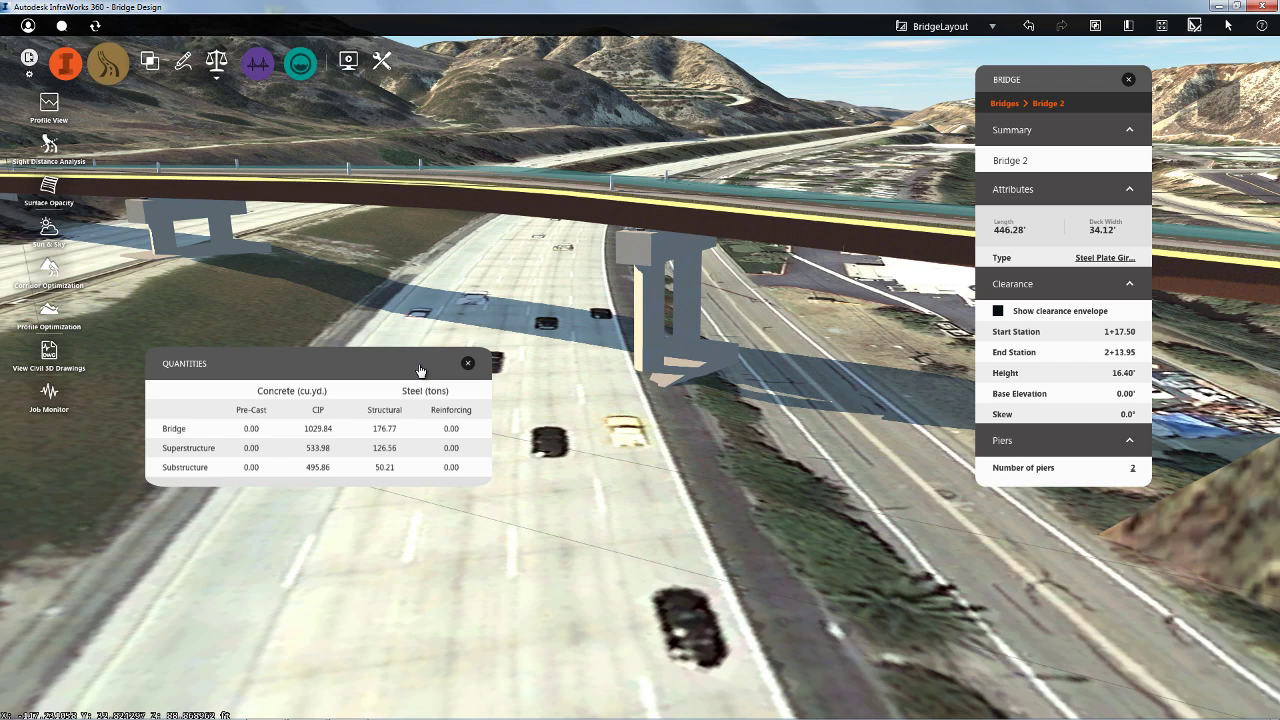
left_click(1105, 258)
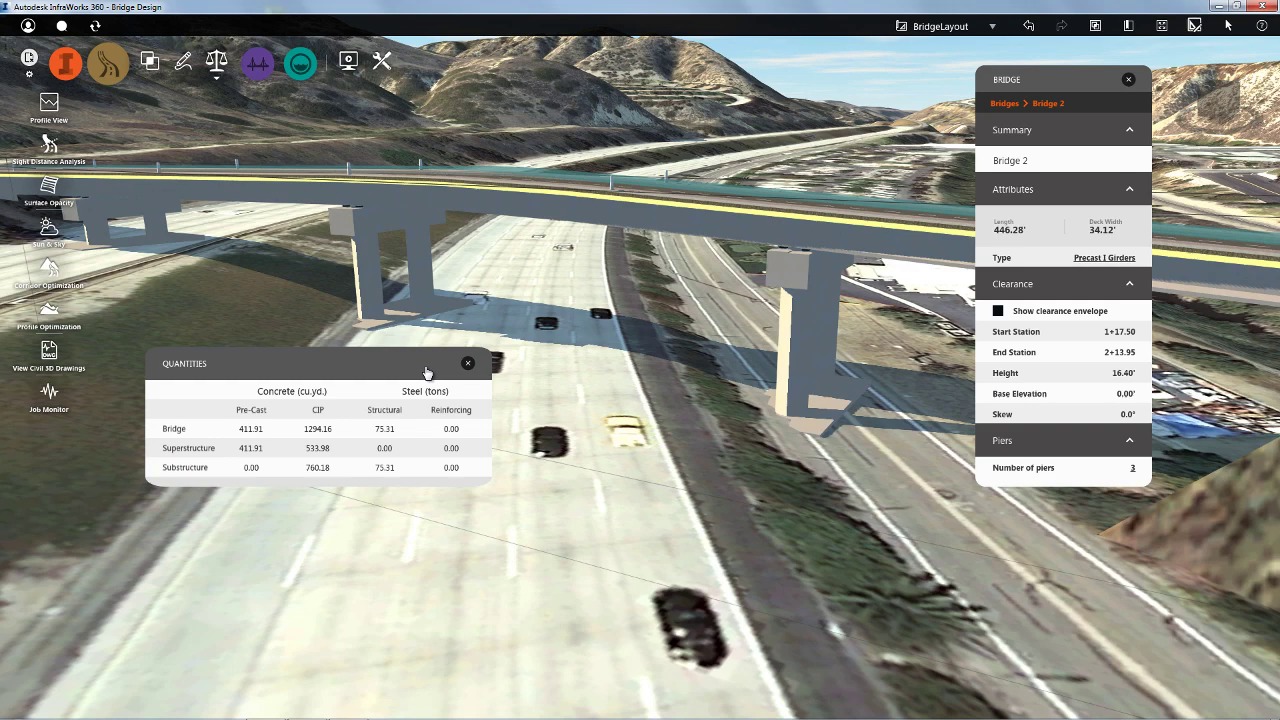
left_click(1090, 258)
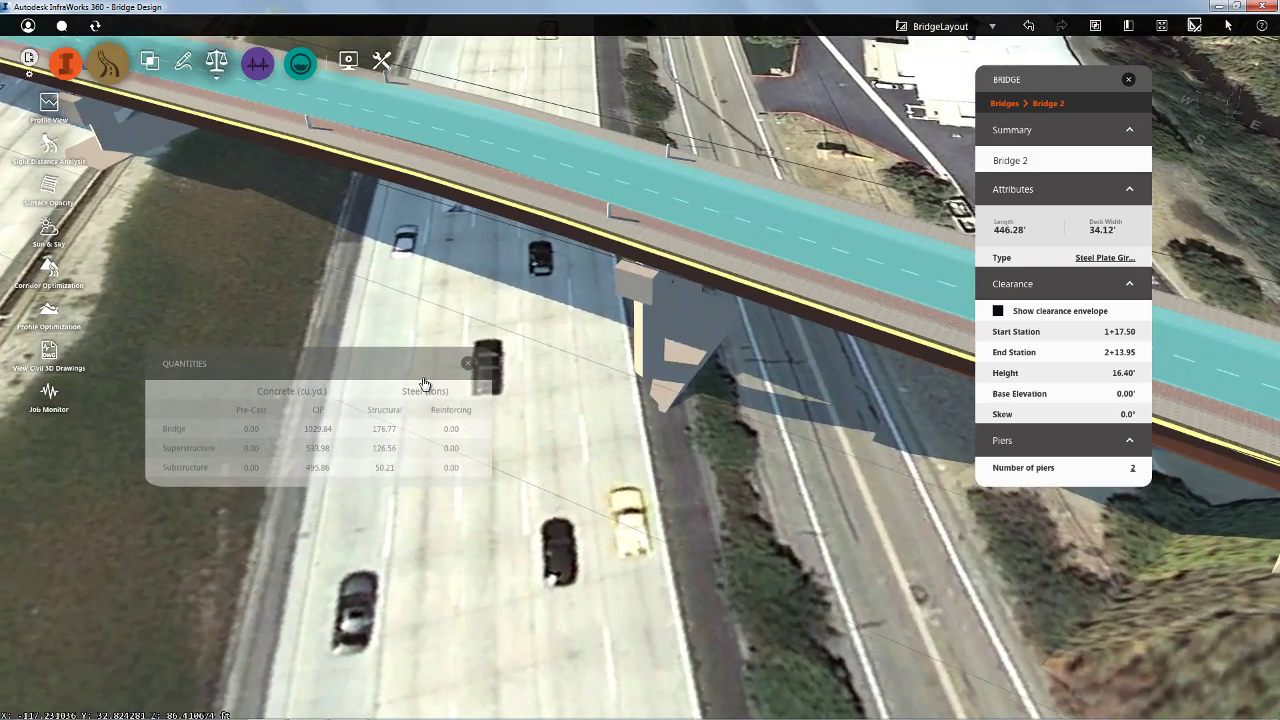
- Move the right-hand pier to station 2+69.85 and rotate it to follow the freeway lanes
left_click_drag(406, 373, 327, 494)
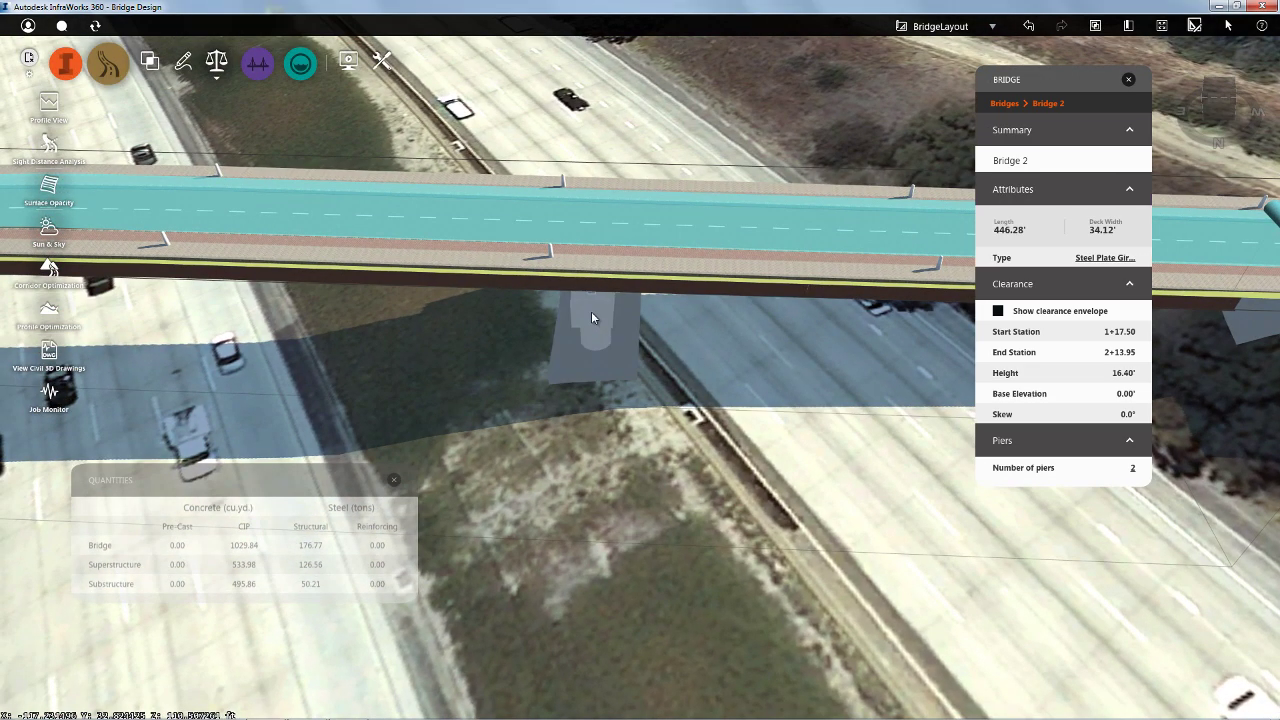
left_click(592, 316)
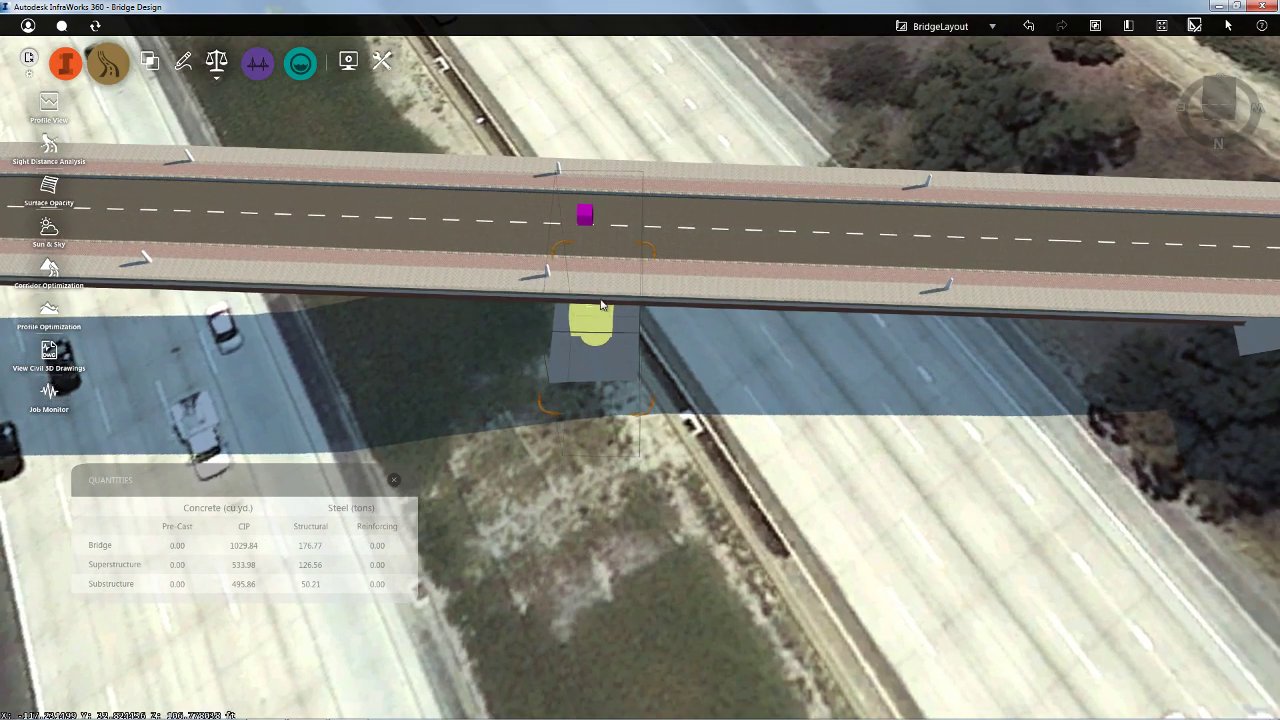
left_click_drag(587, 220, 405, 205)
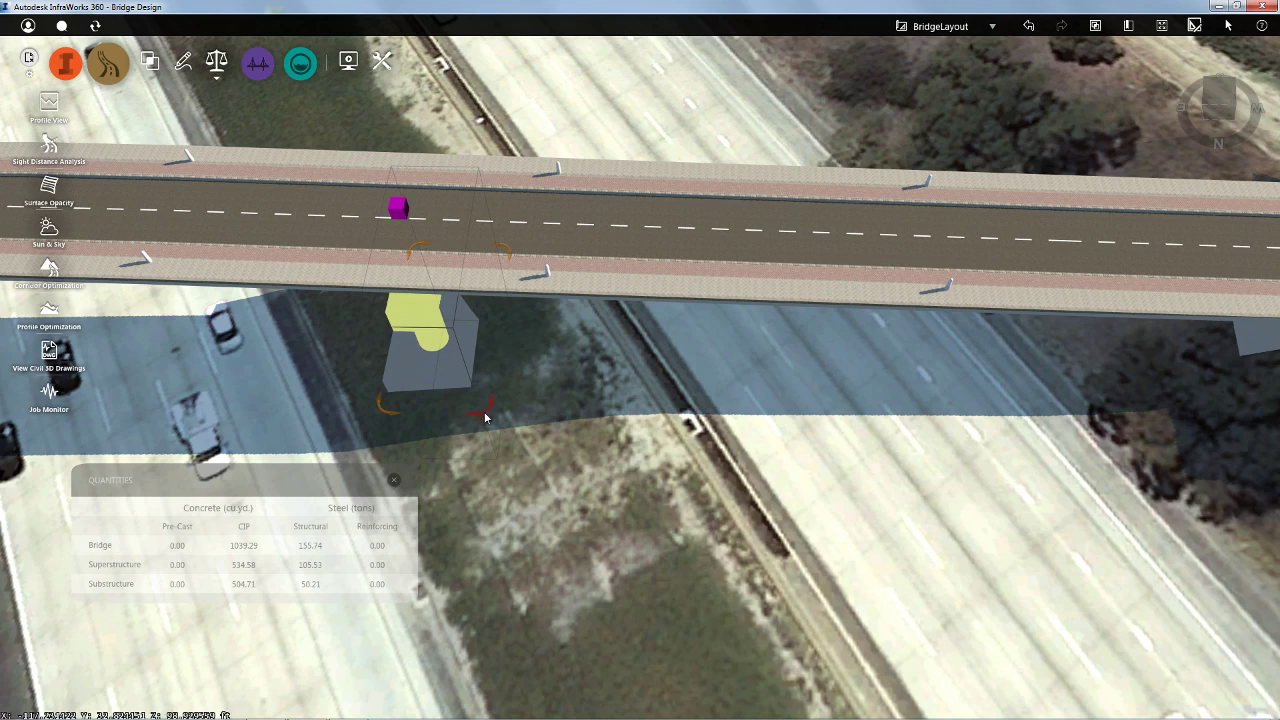
left_click_drag(485, 417, 520, 416)
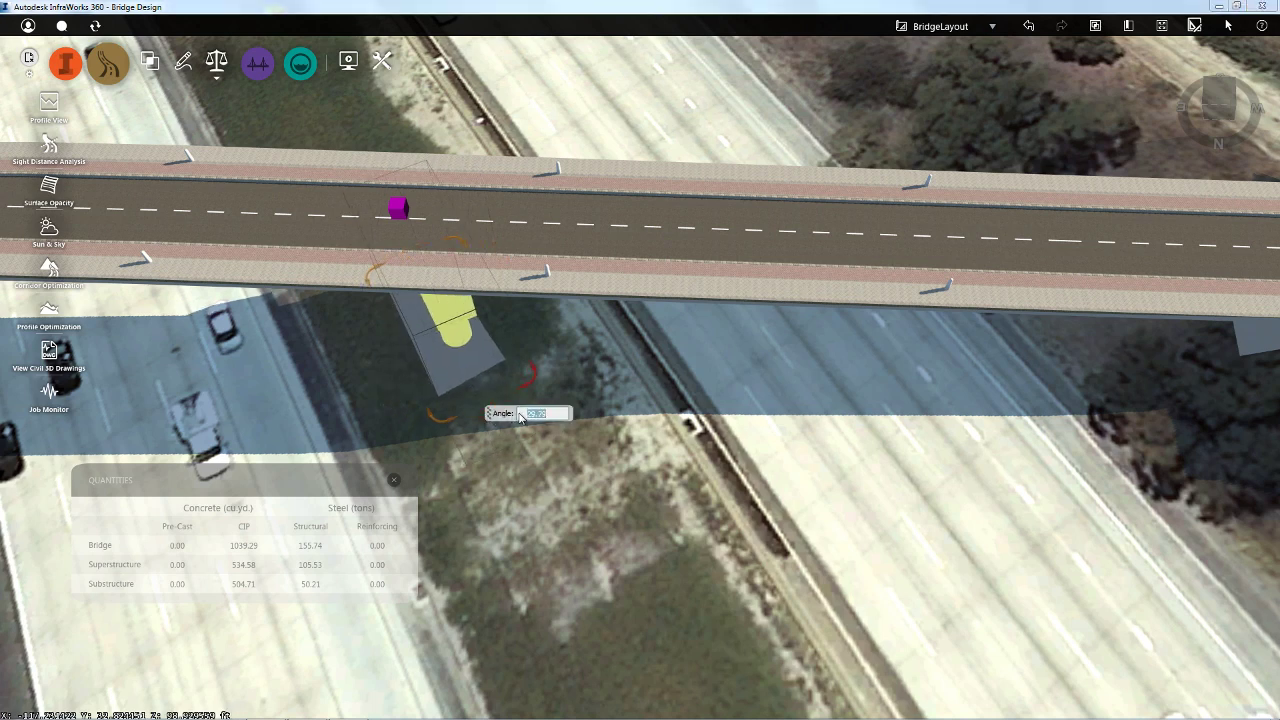
left_click_drag(601, 443, 601, 443)
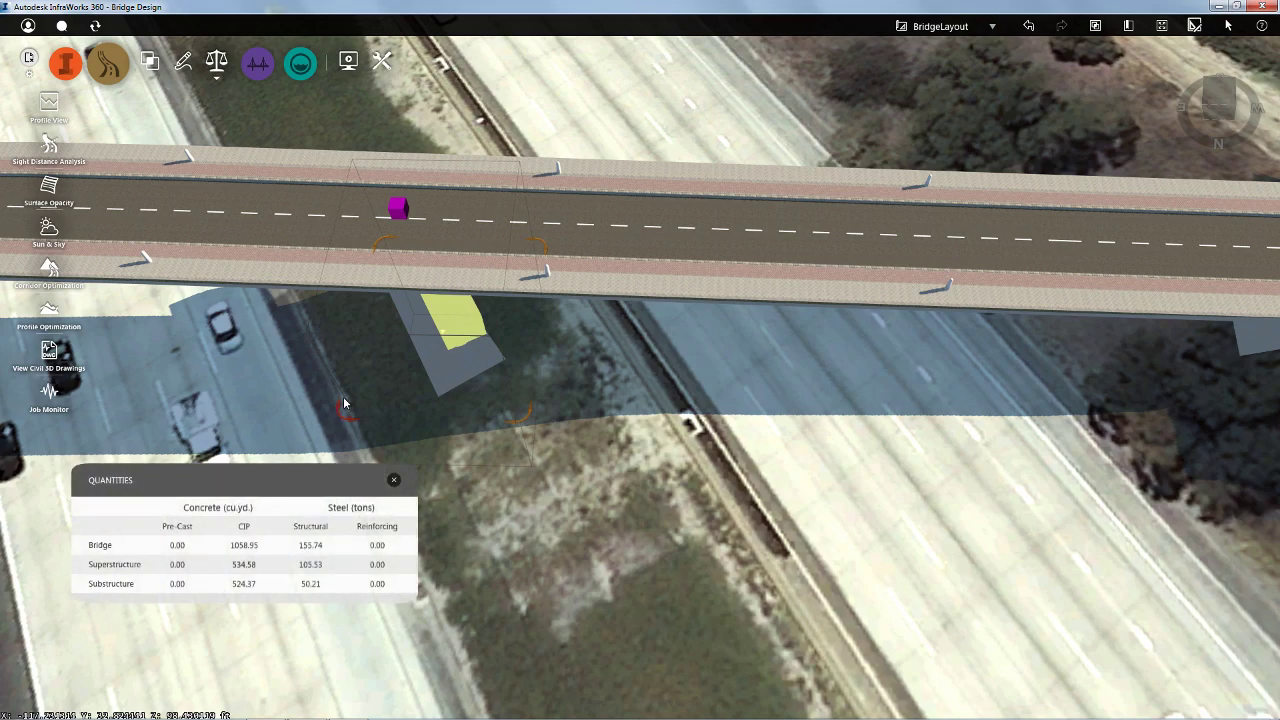
- Move the left pier to station 1+33.04, rotate it to align with the lanes, then deselect
middle_click_drag(361, 368, 497, 327)
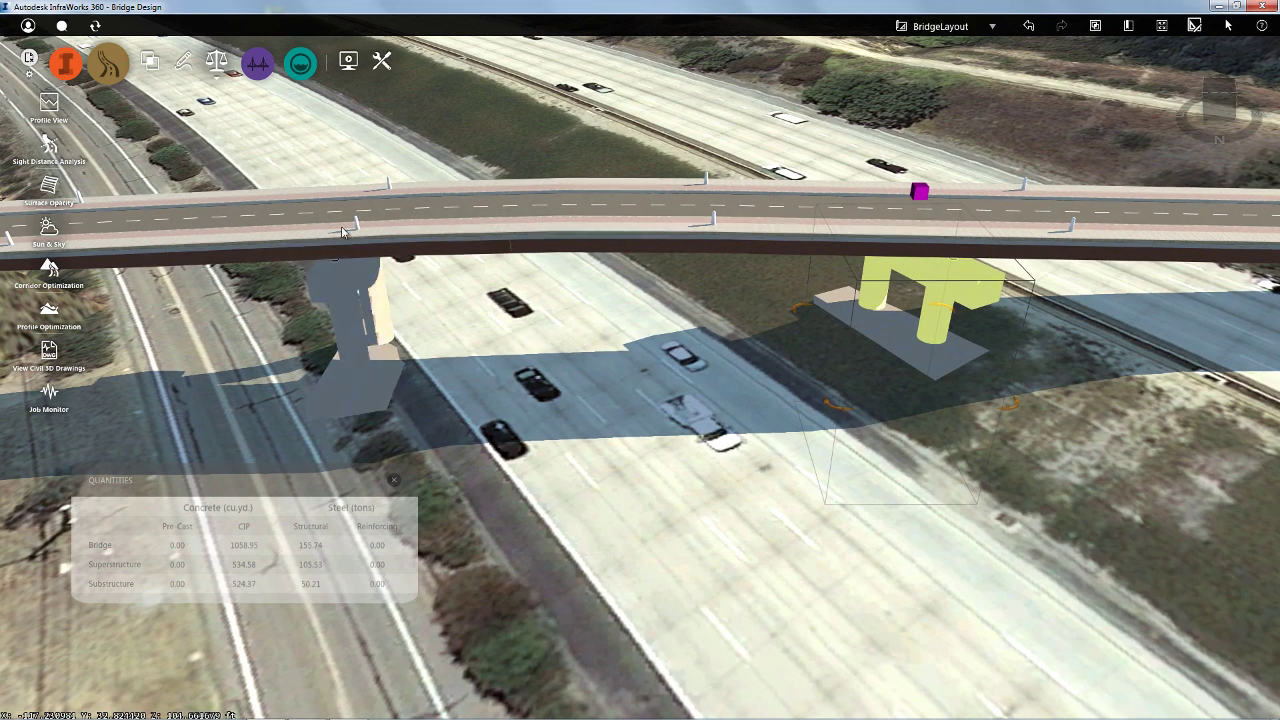
left_click(339, 278)
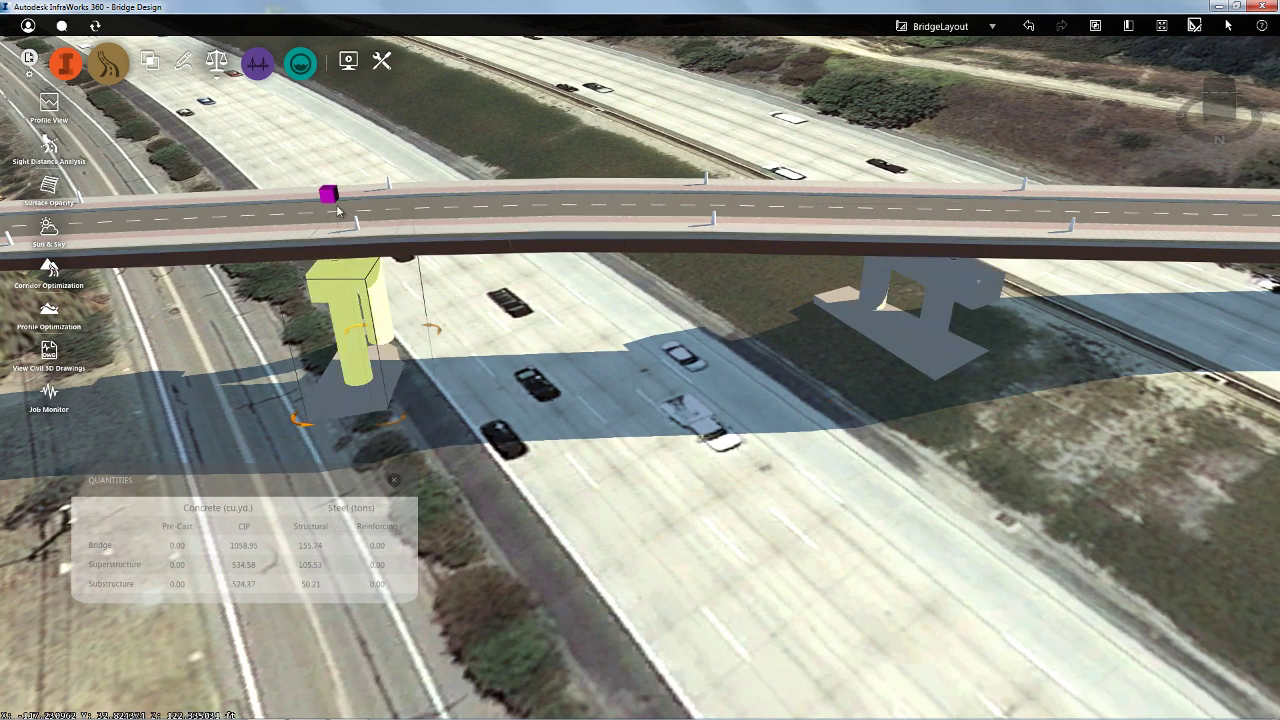
left_click_drag(332, 195, 294, 193)
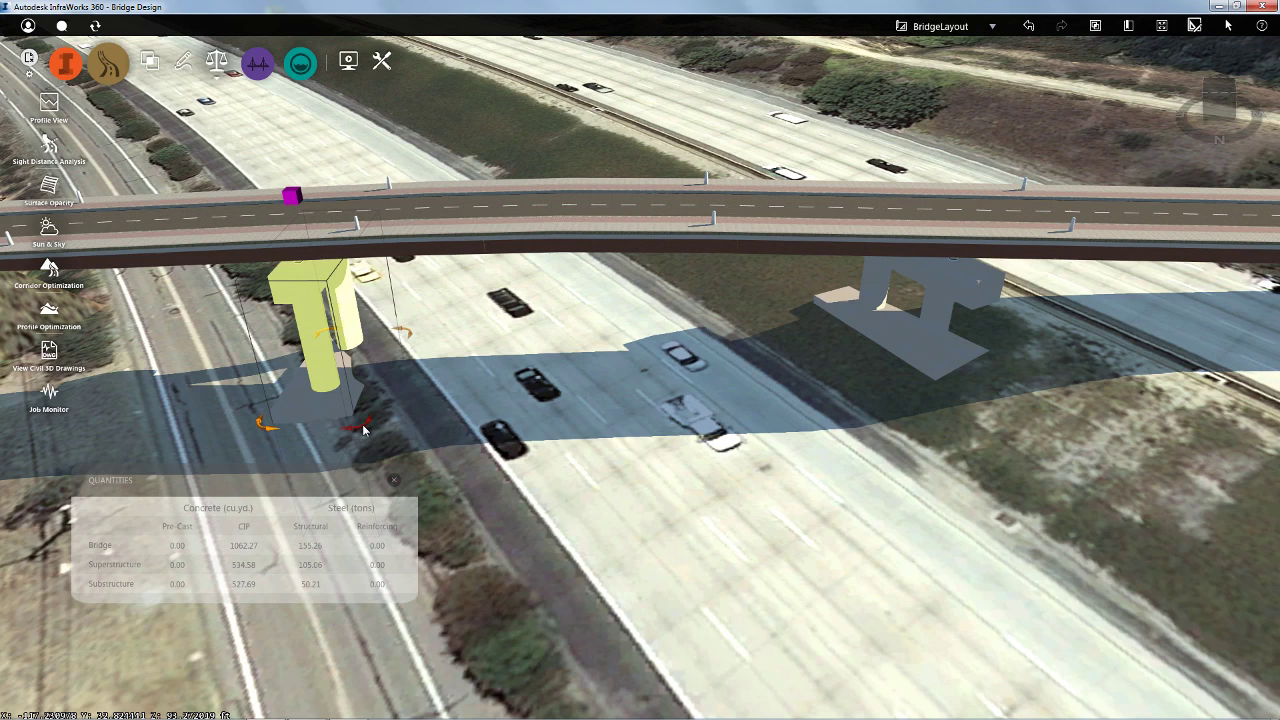
left_click_drag(363, 429, 407, 436)
left_click_drag(544, 431, 548, 436)
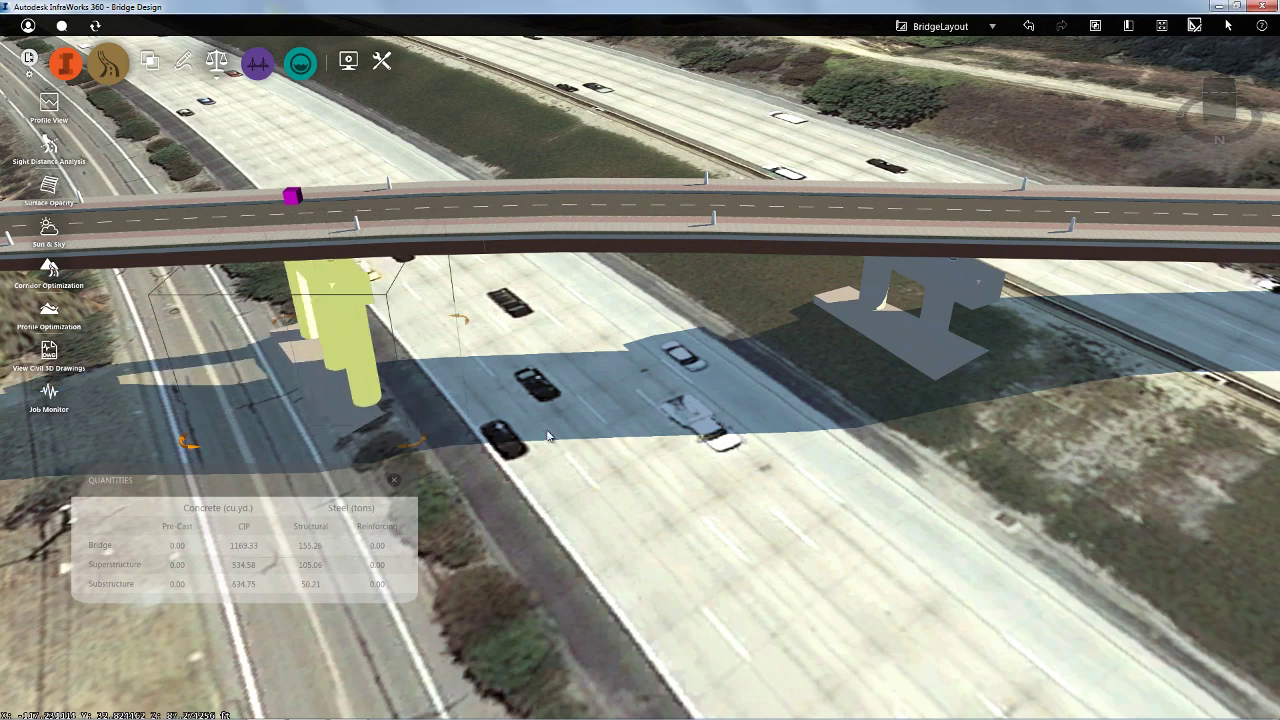
left_click(469, 462)
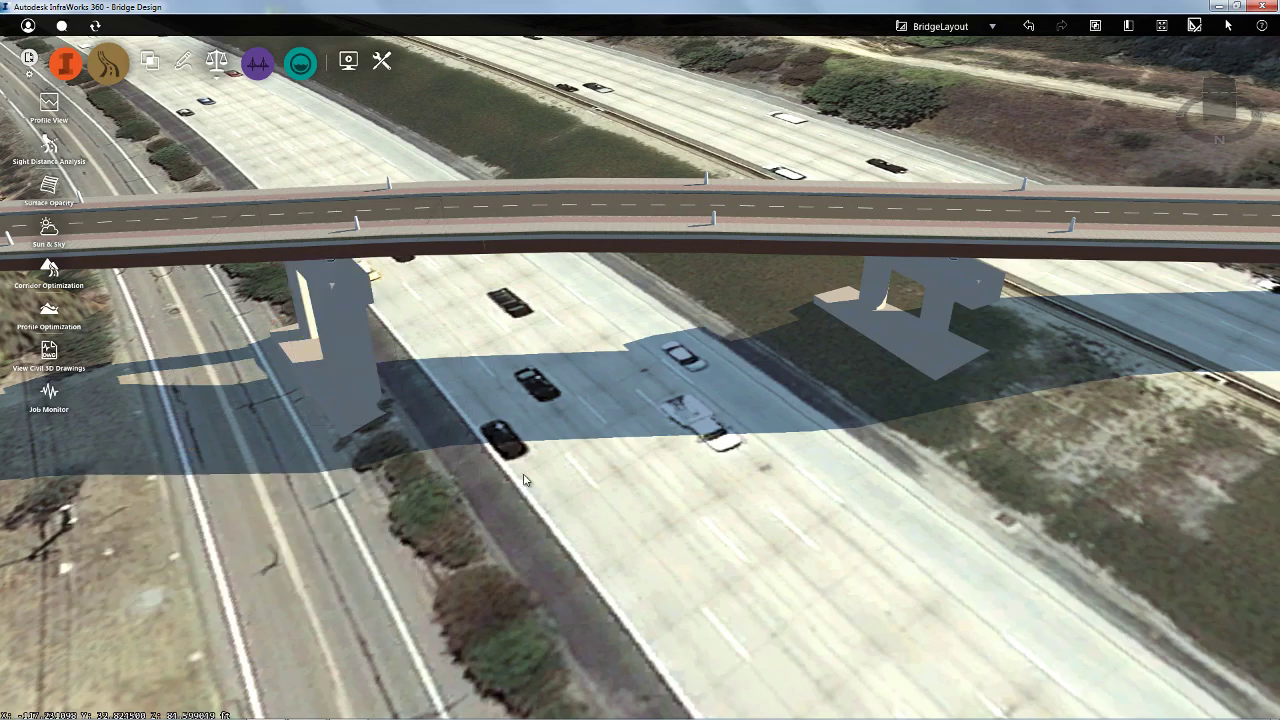
- Delete the pier beside the freeway shoulder, leaving only the median pier, and orbit to inspect Bridge 2
middle_click_drag(469, 462, 853, 412)
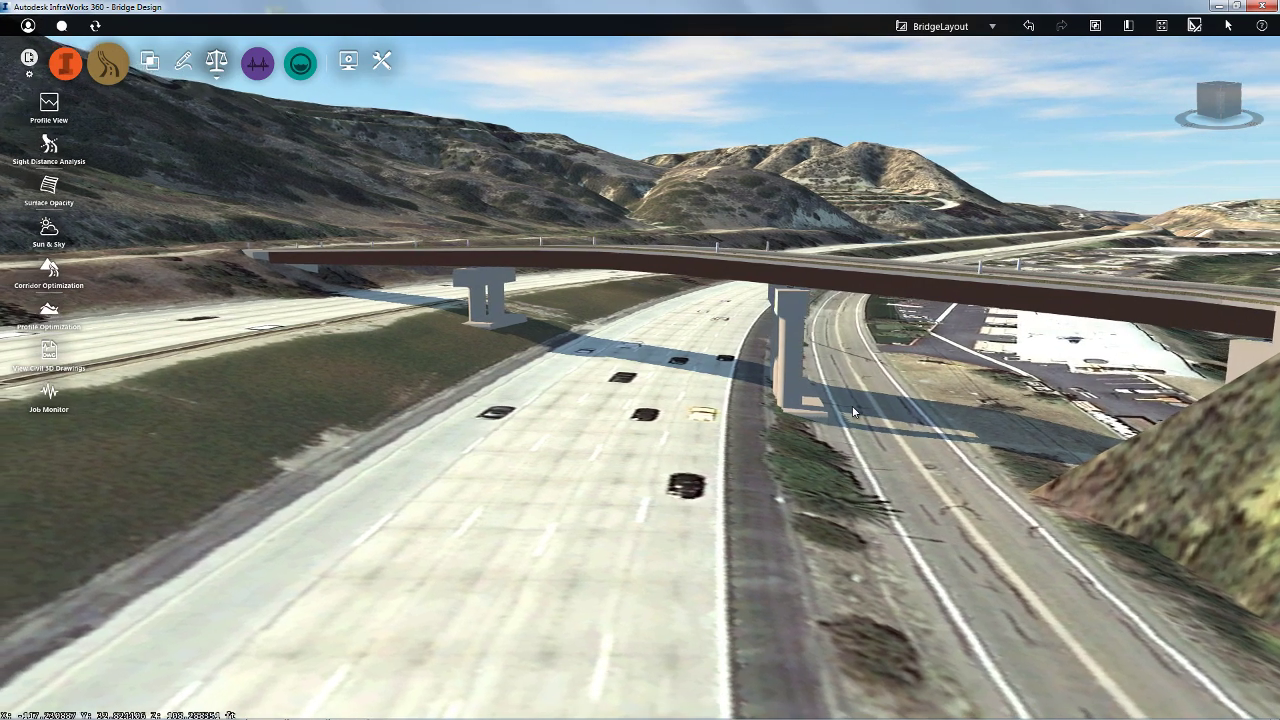
left_click(792, 341)
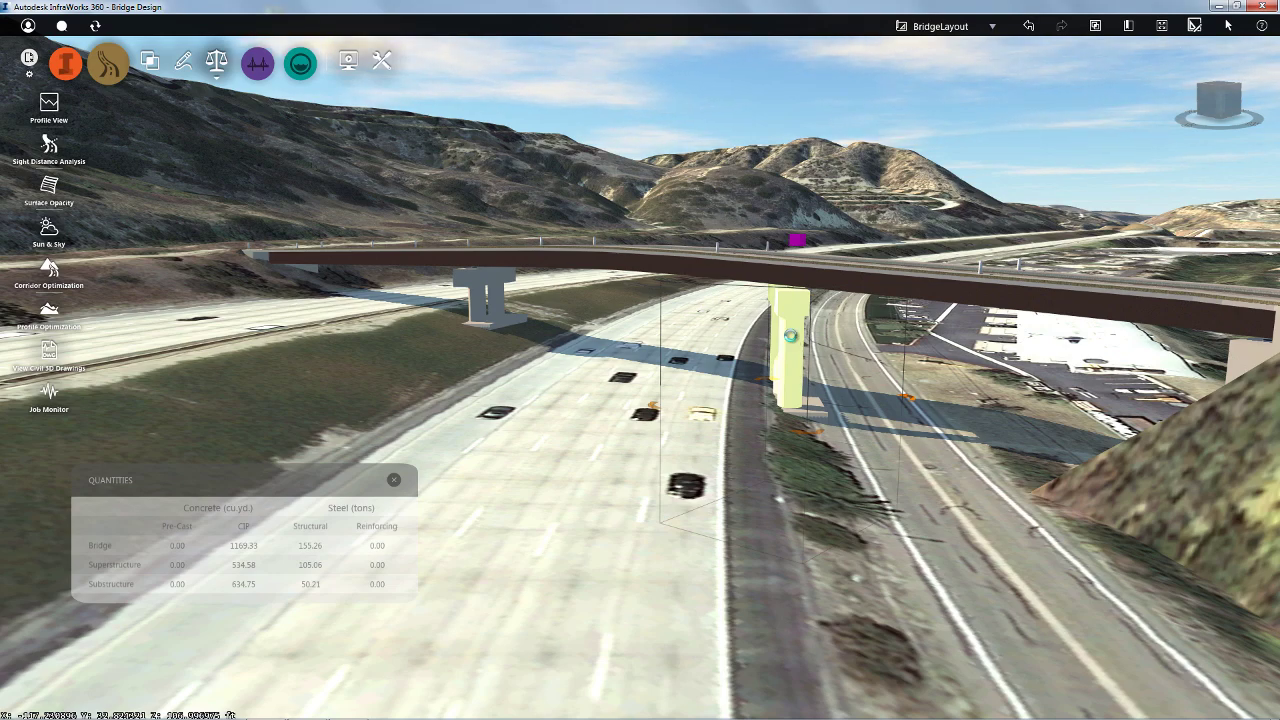
key("Delete")
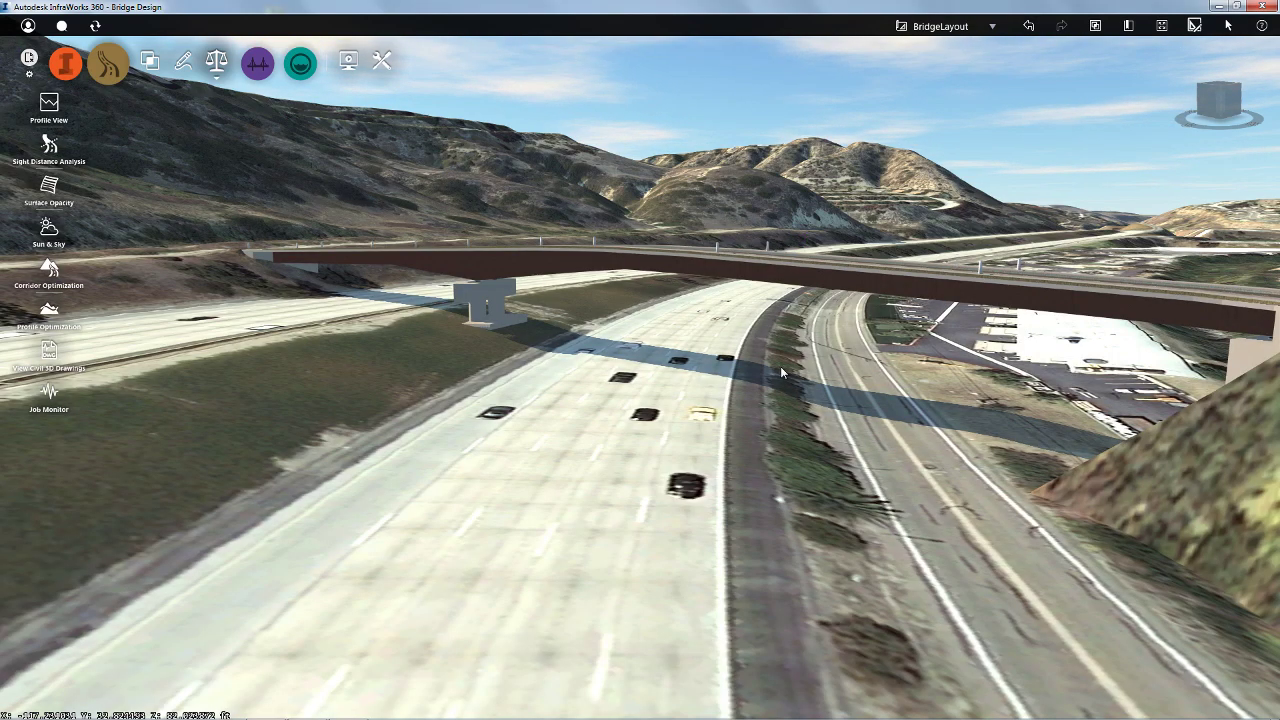
middle_click_drag(780, 366, 820, 384, "shift")
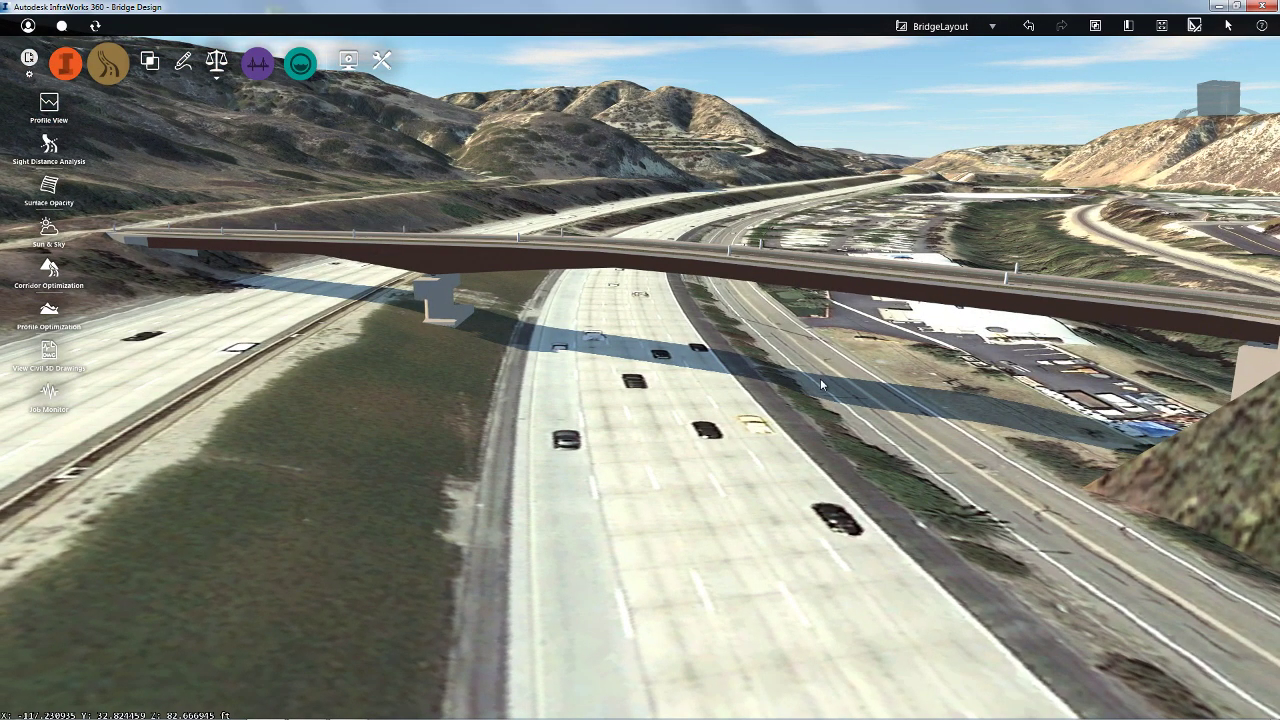
middle_click_drag(820, 379, 873, 458, "shift")
middle_click_drag(911, 522, 800, 508, "shift")
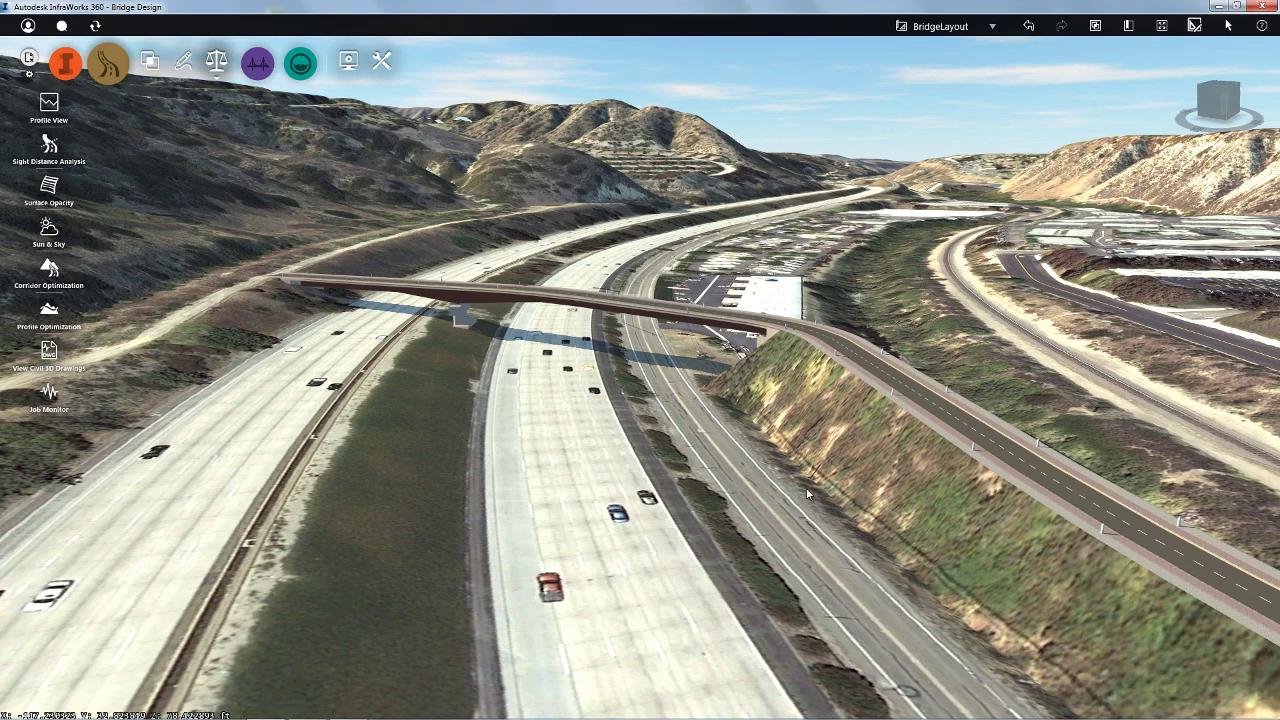
- Fly to the saved Bookmark view of Design Road 1 crossing the railway and interstate
left_click(1127, 25)
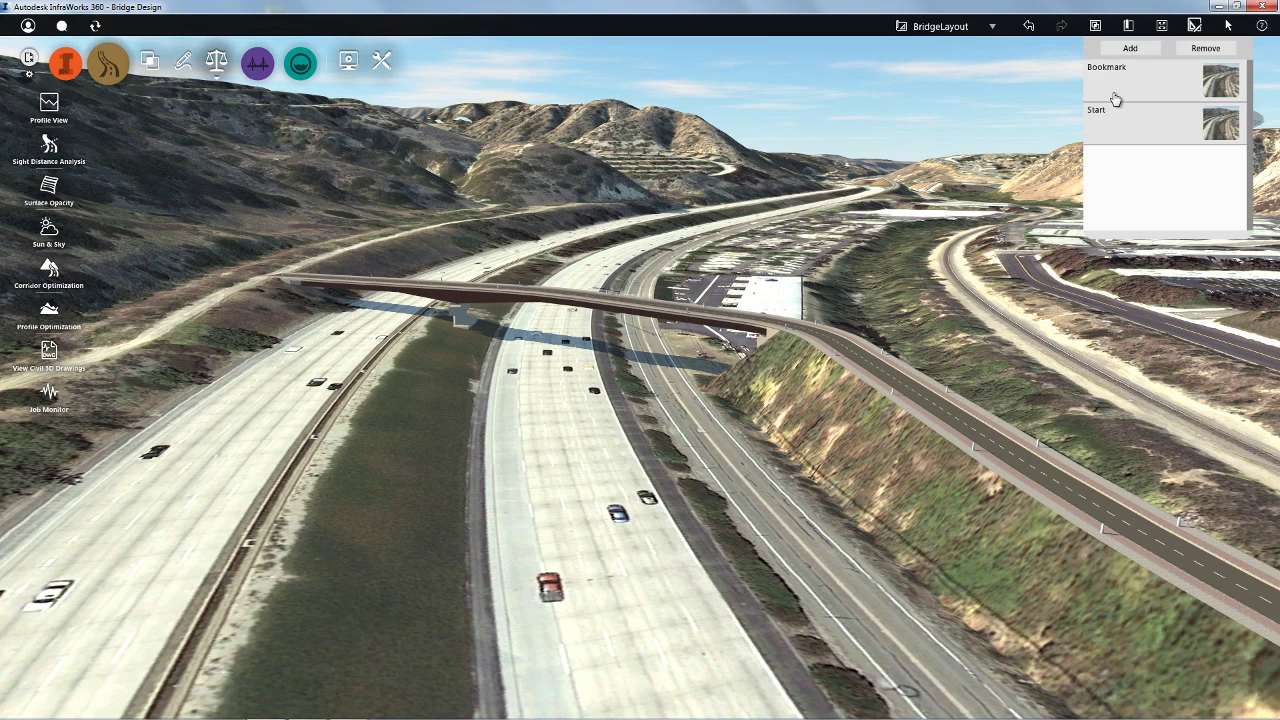
left_click(1114, 100)
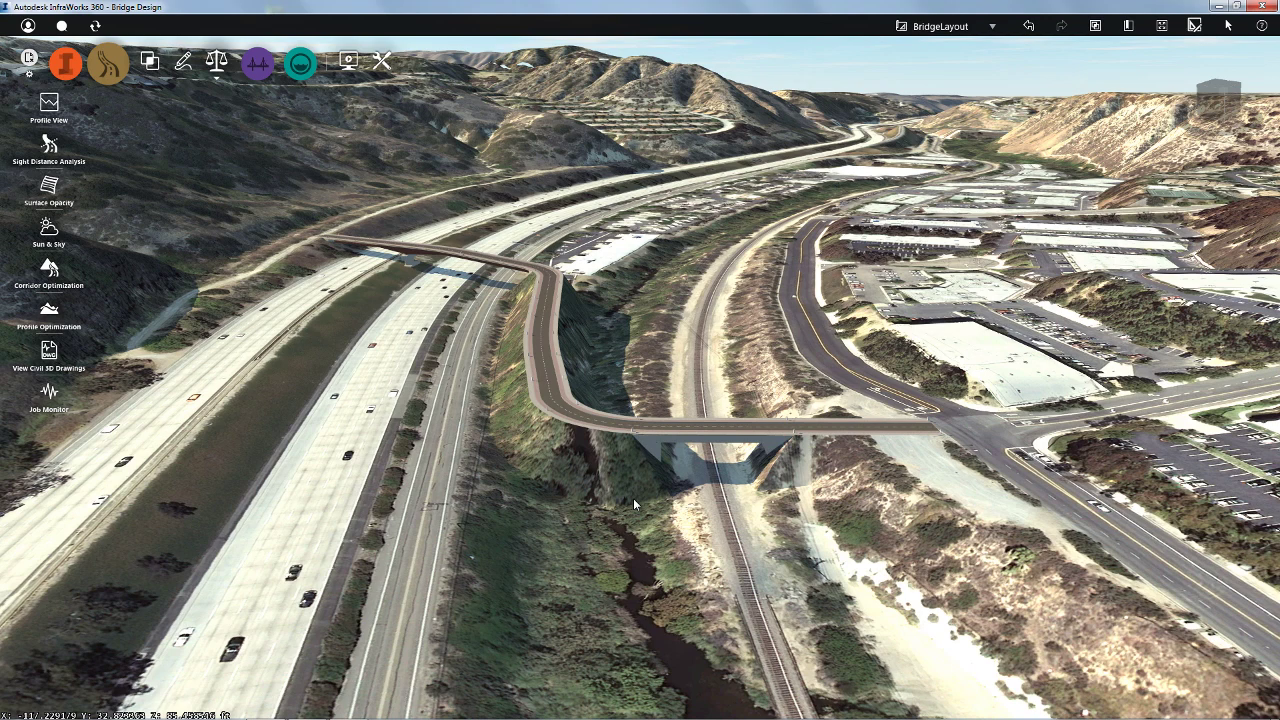